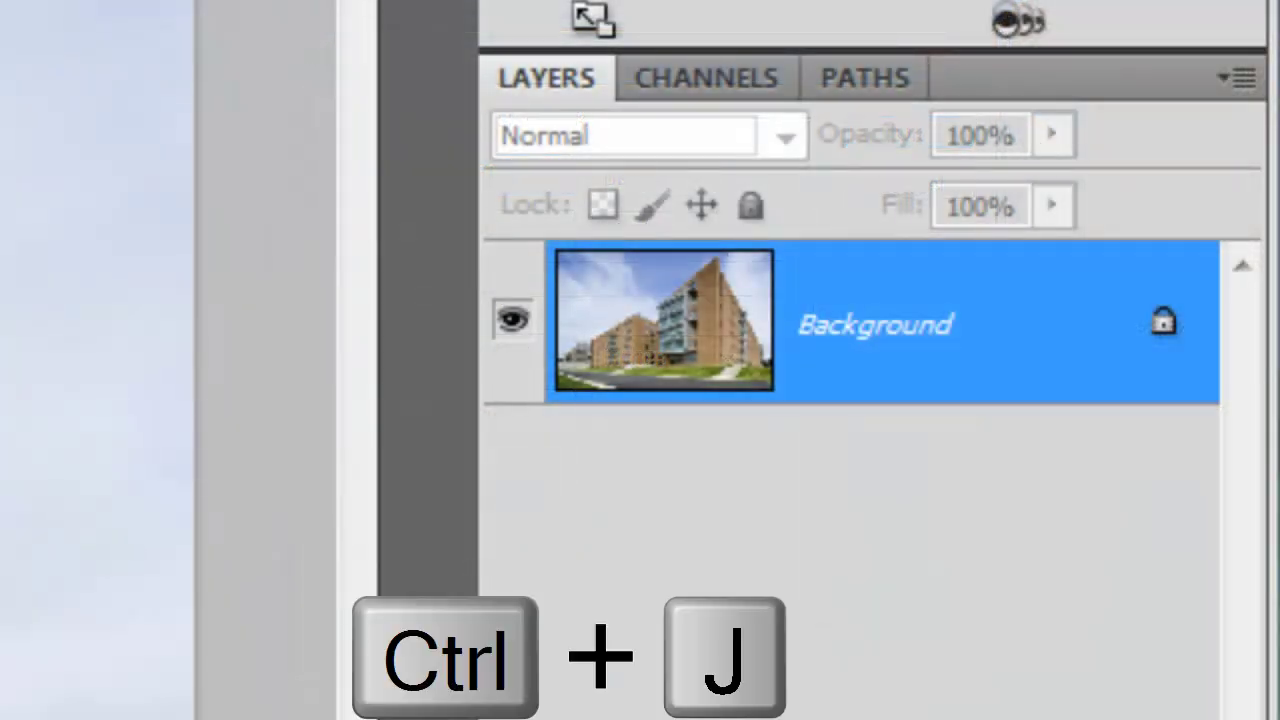
- Duplicate the Background building photo as Layer 1 with Ctrl+J
key("ctrl+j")
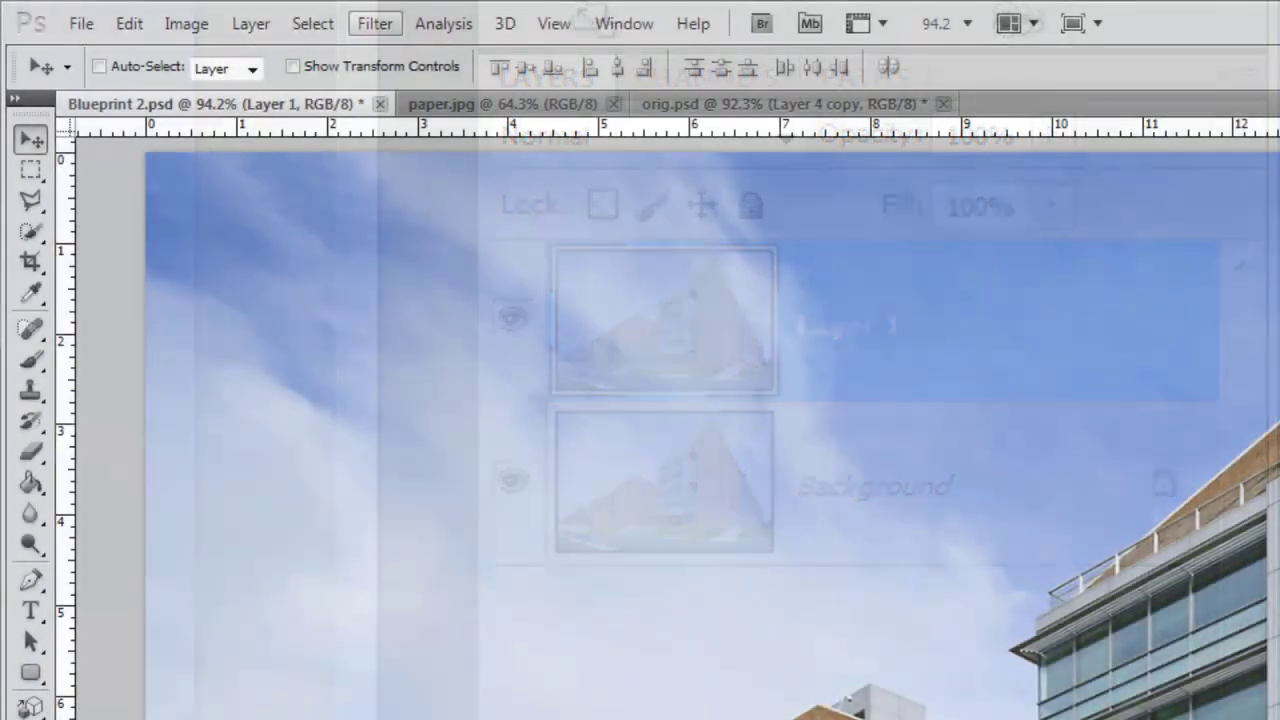
- Apply Stylize > Find Edges to Layer 1, then desaturate it to grey
left_click(374, 22)
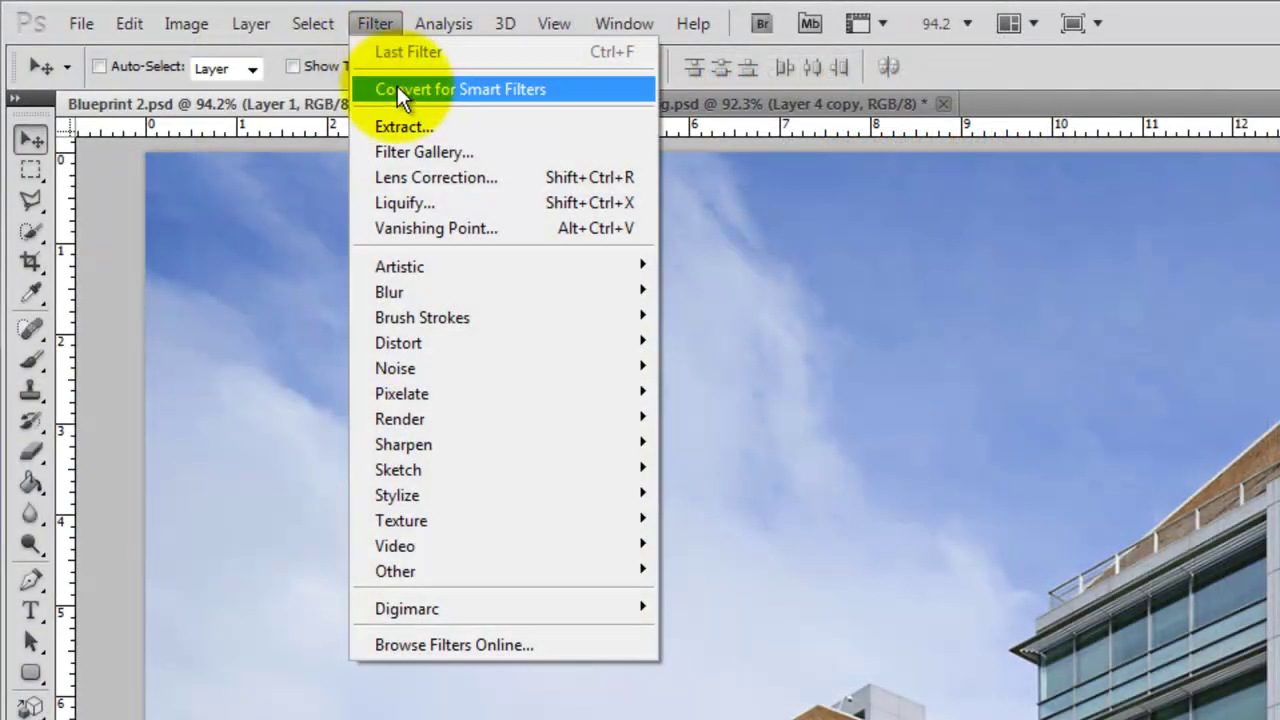
mouse_move(403, 498)
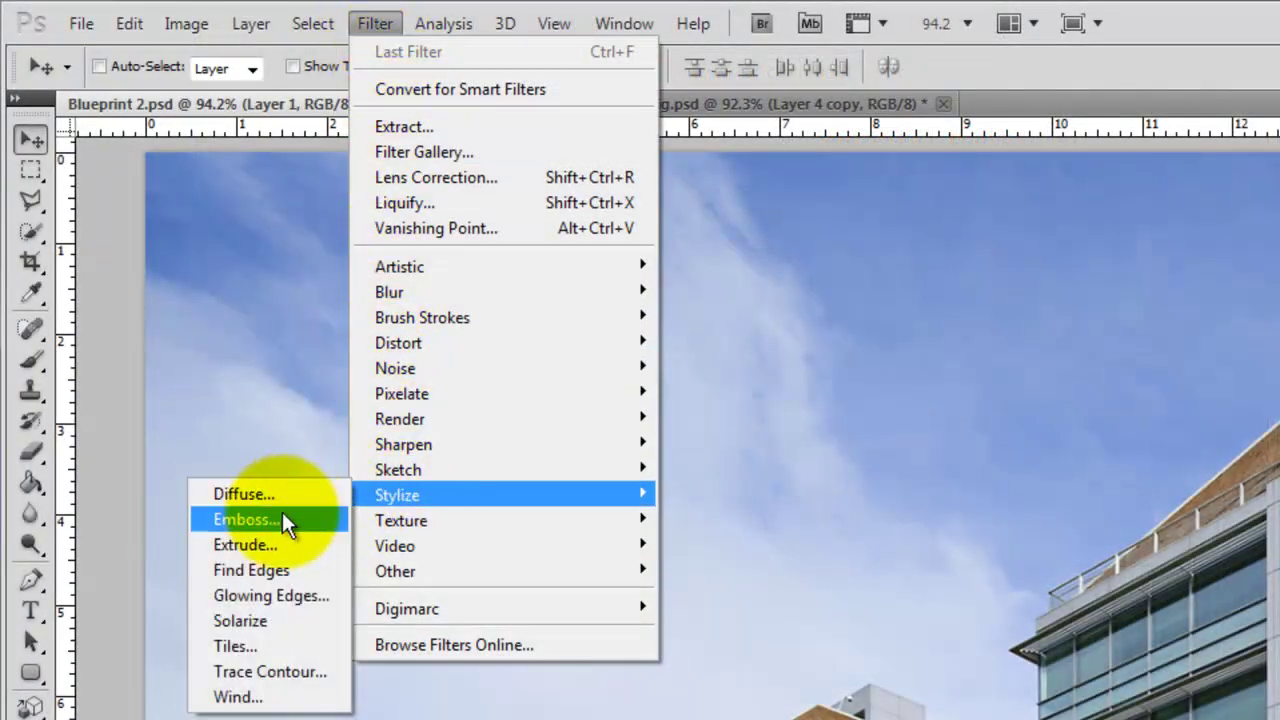
left_click(265, 575)
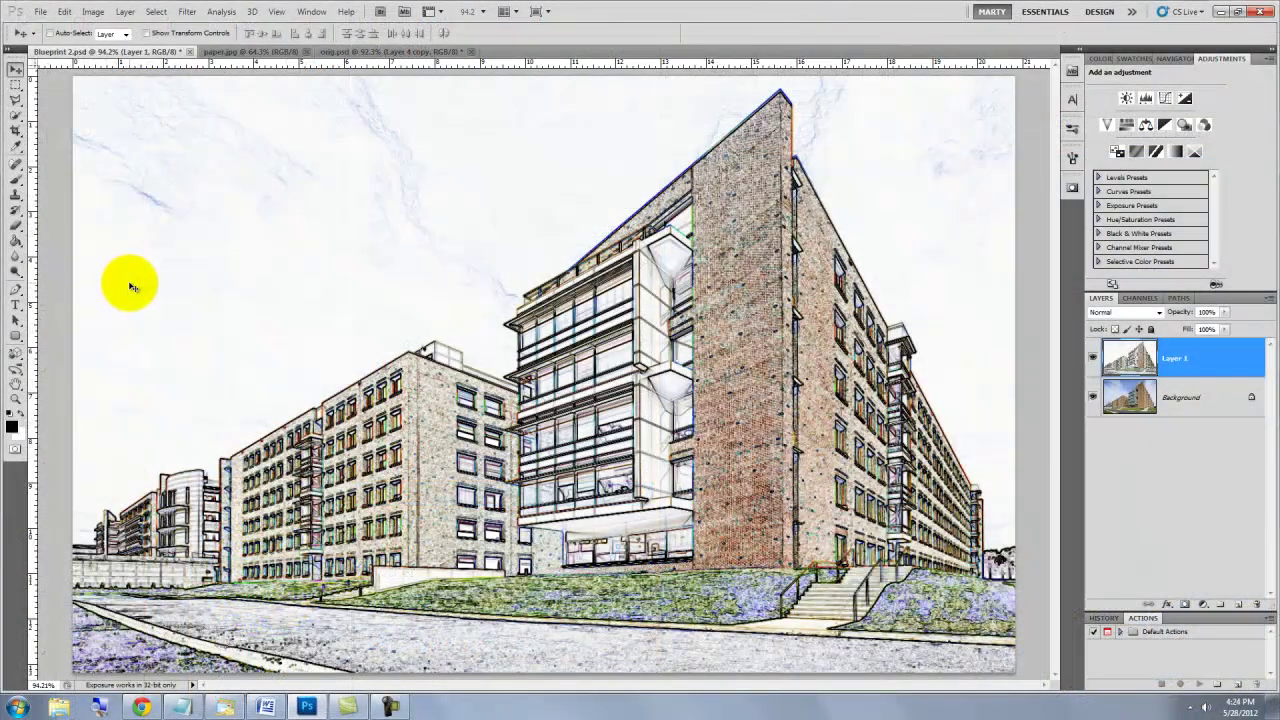
key("ctrl+shift+u")
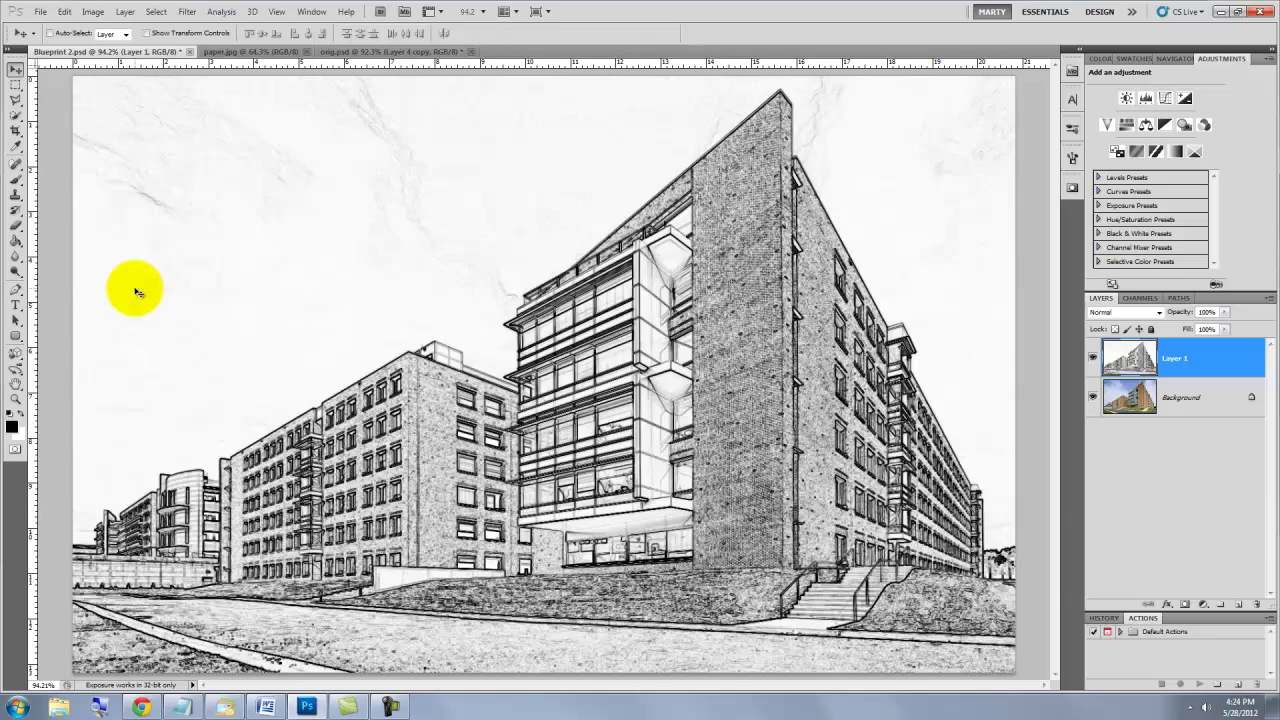
- Apply Levels with black input 19 and white input 176 to the sketch
key("ctrl+l")
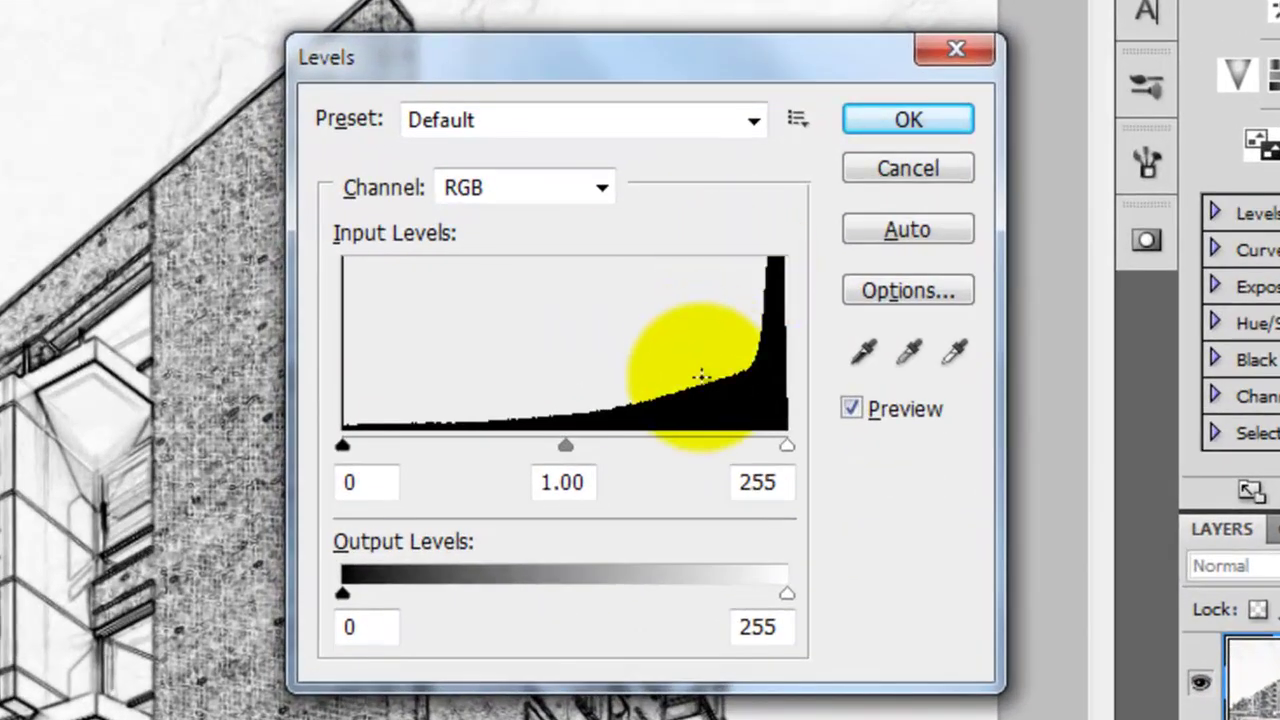
left_click_drag(787, 445, 622, 442)
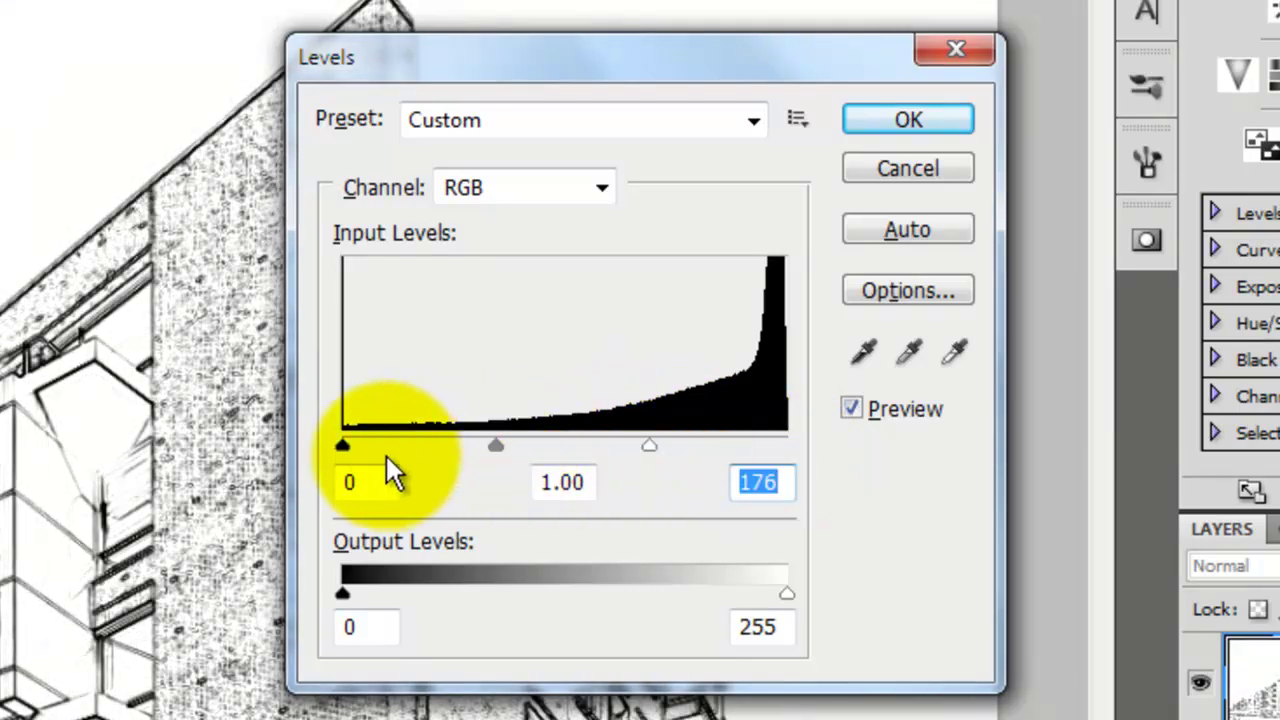
left_click_drag(342, 445, 383, 448)
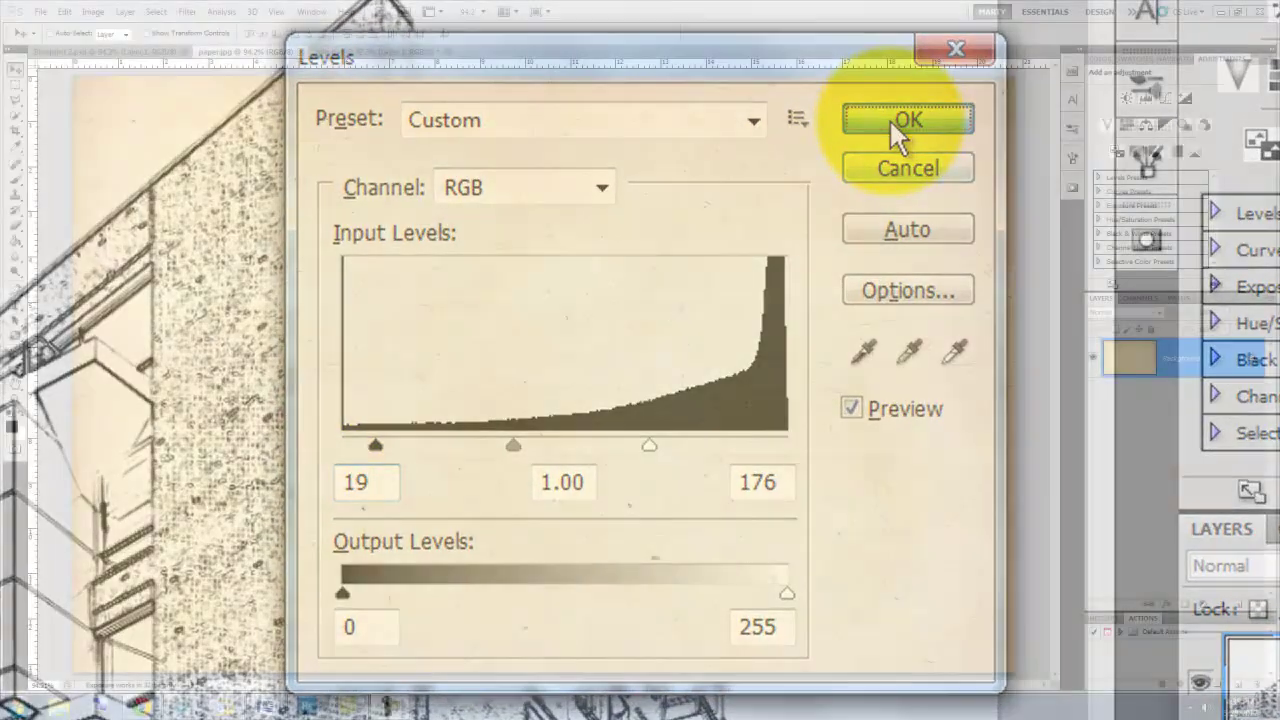
left_click(889, 119)
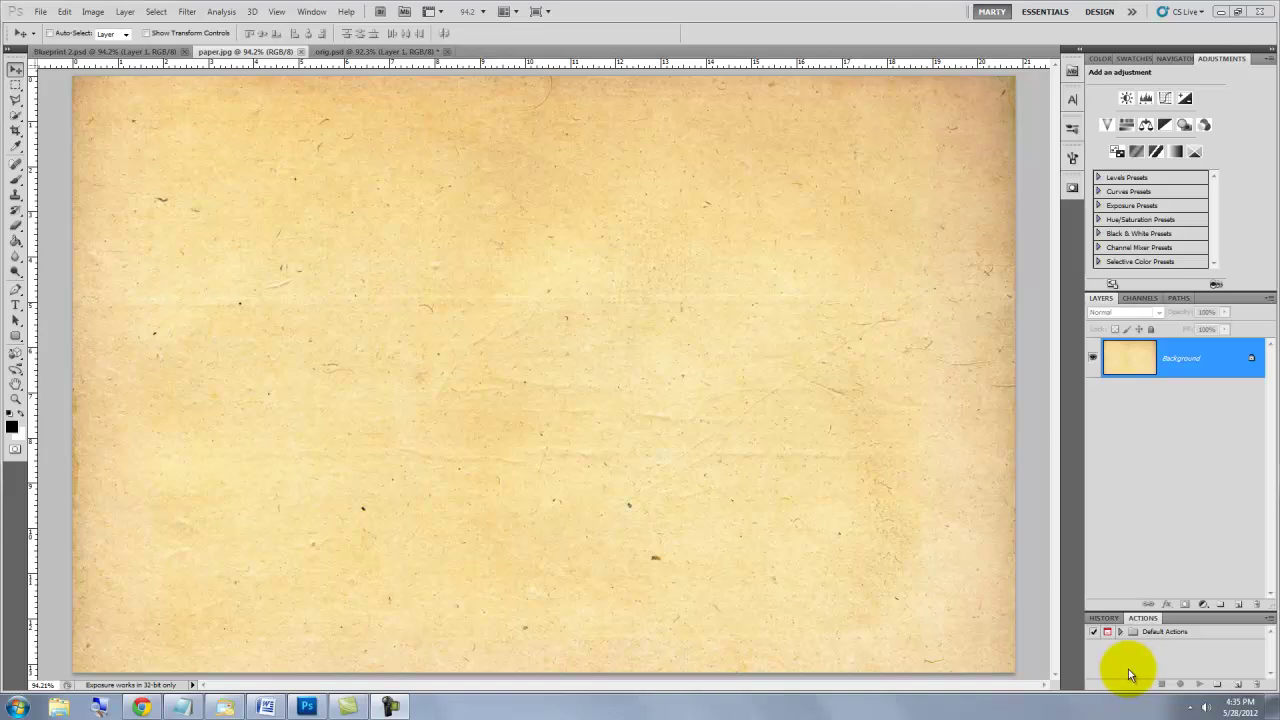
- Copy all of paper.jpg and paste it into Blueprint 2.psd as a new layer
key("ctrl+a")
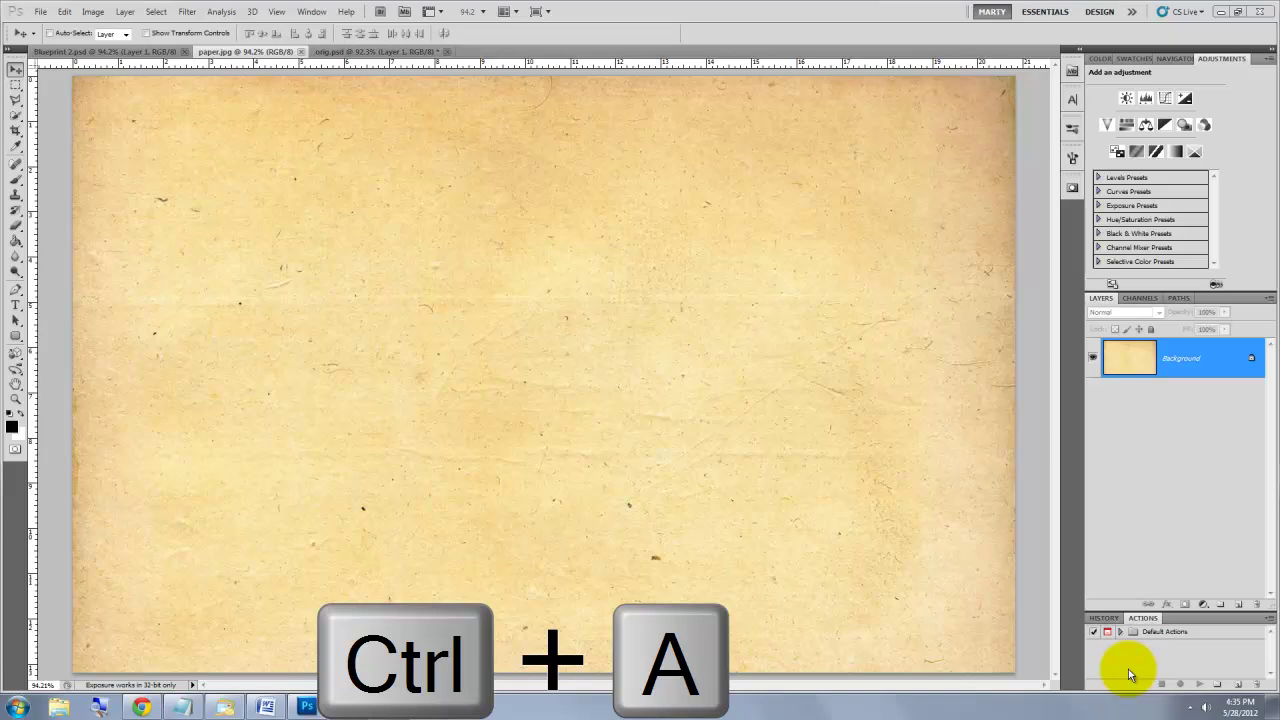
key("ctrl+c")
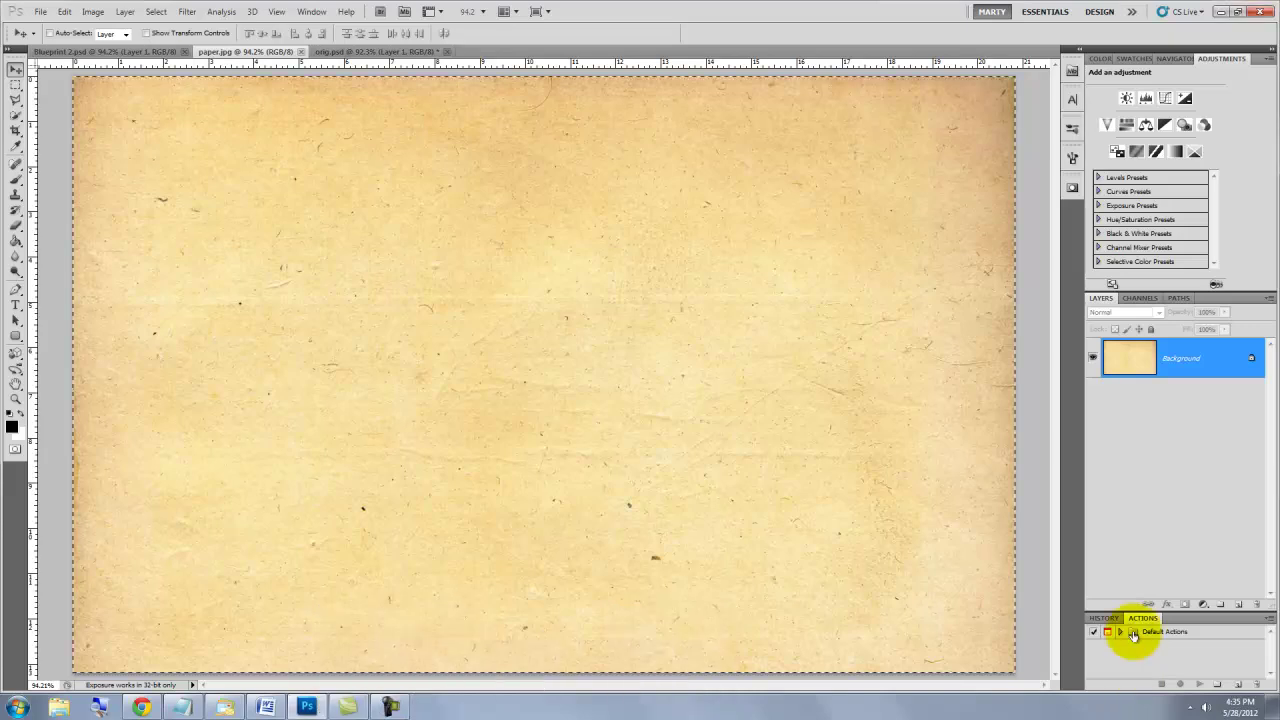
left_click(153, 52)
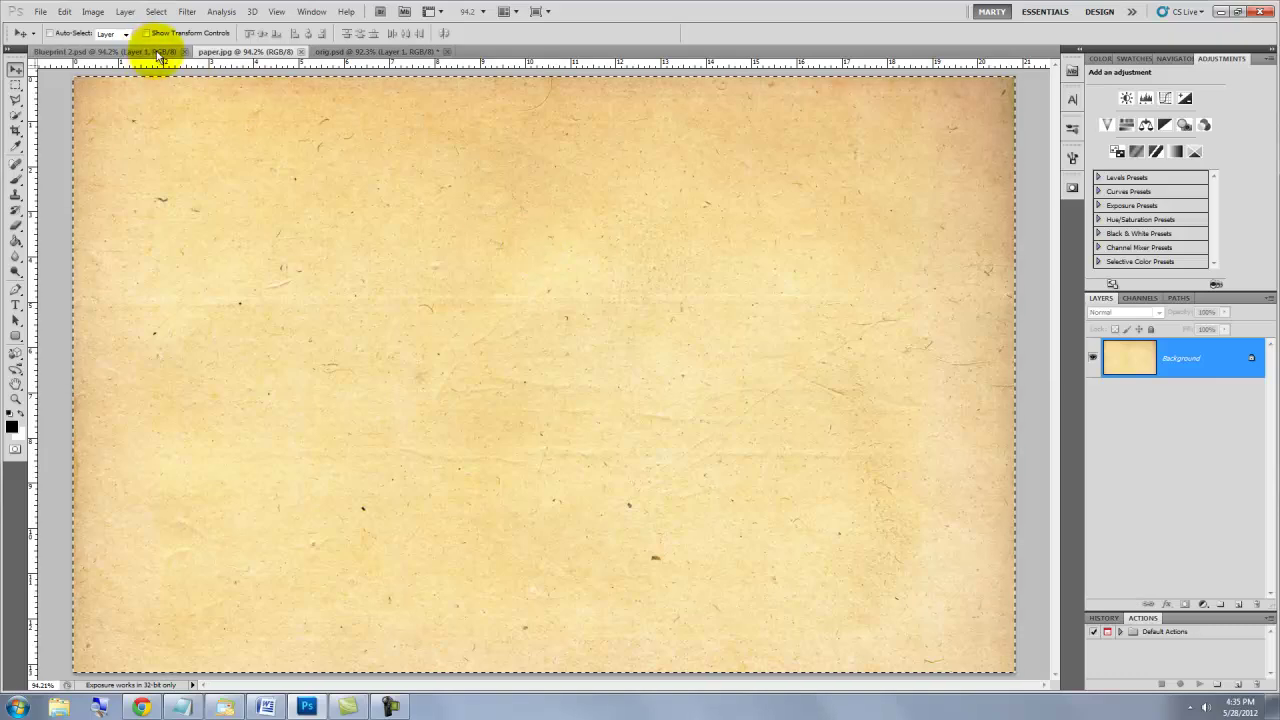
key("ctrl+v")
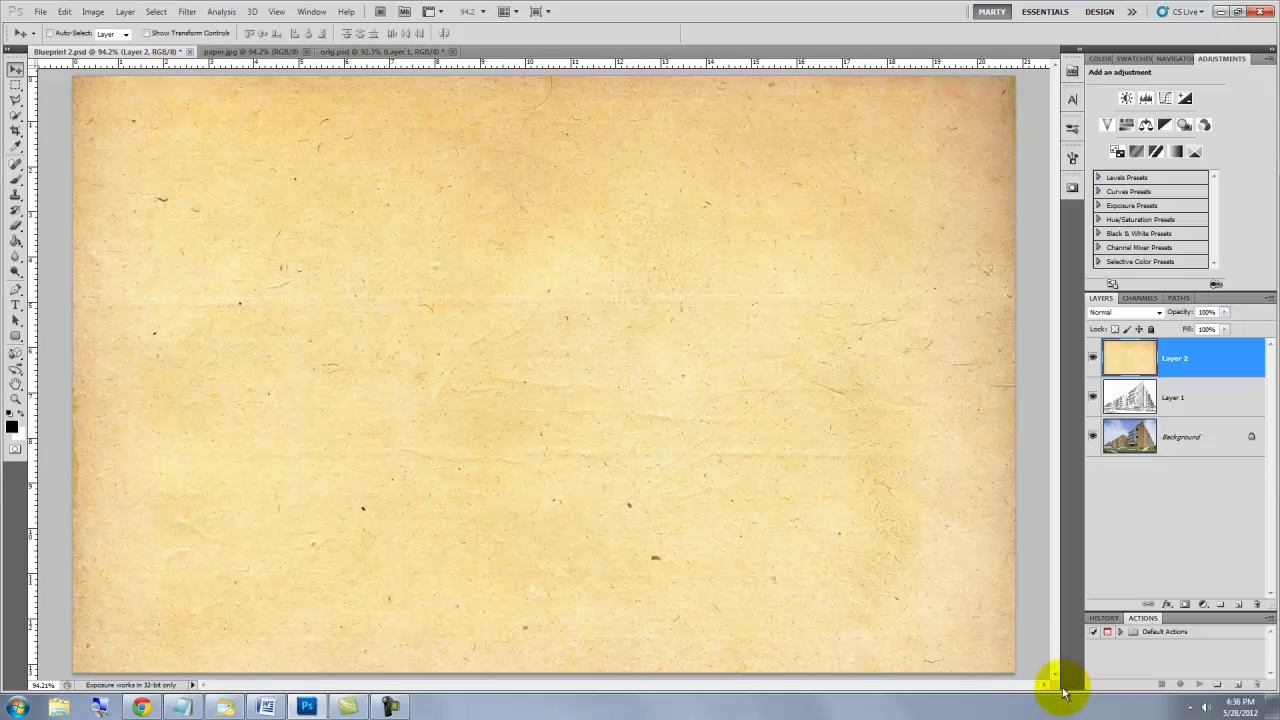
- Desaturate the pasted paper, rename its layer PAPER, and set white for brushing
key("ctrl+shift+u")
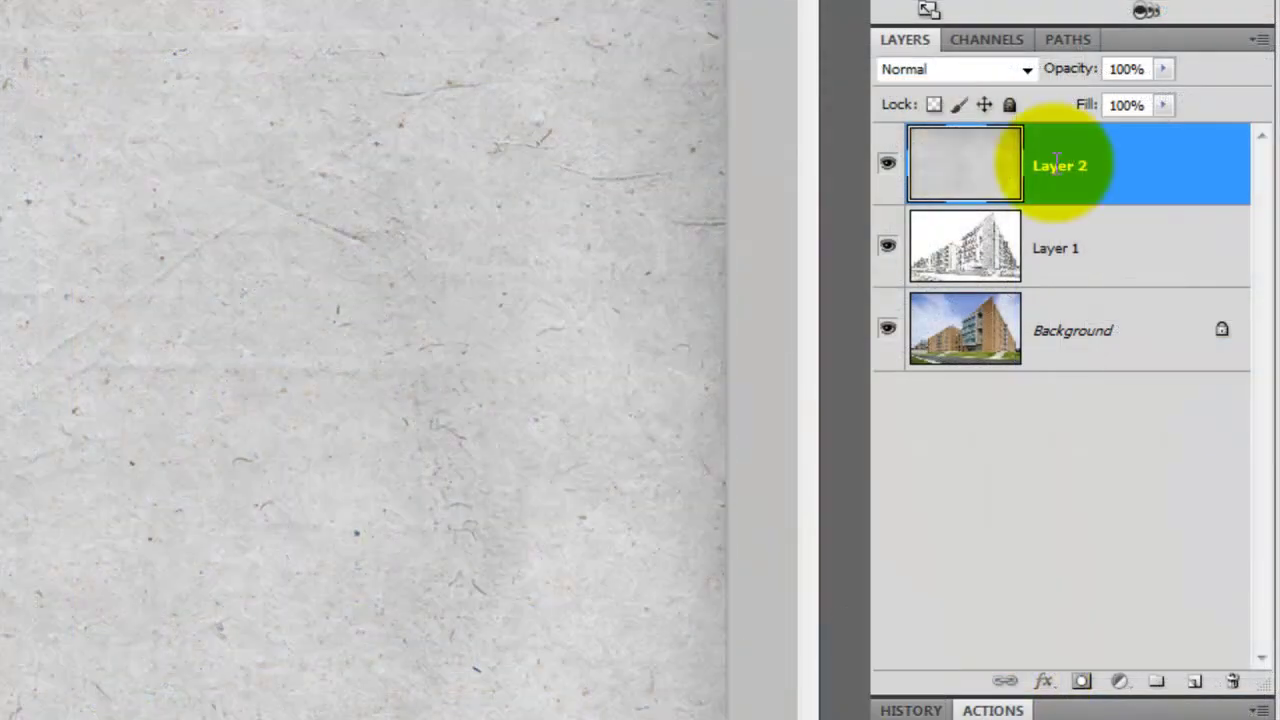
double_click(1100, 163)
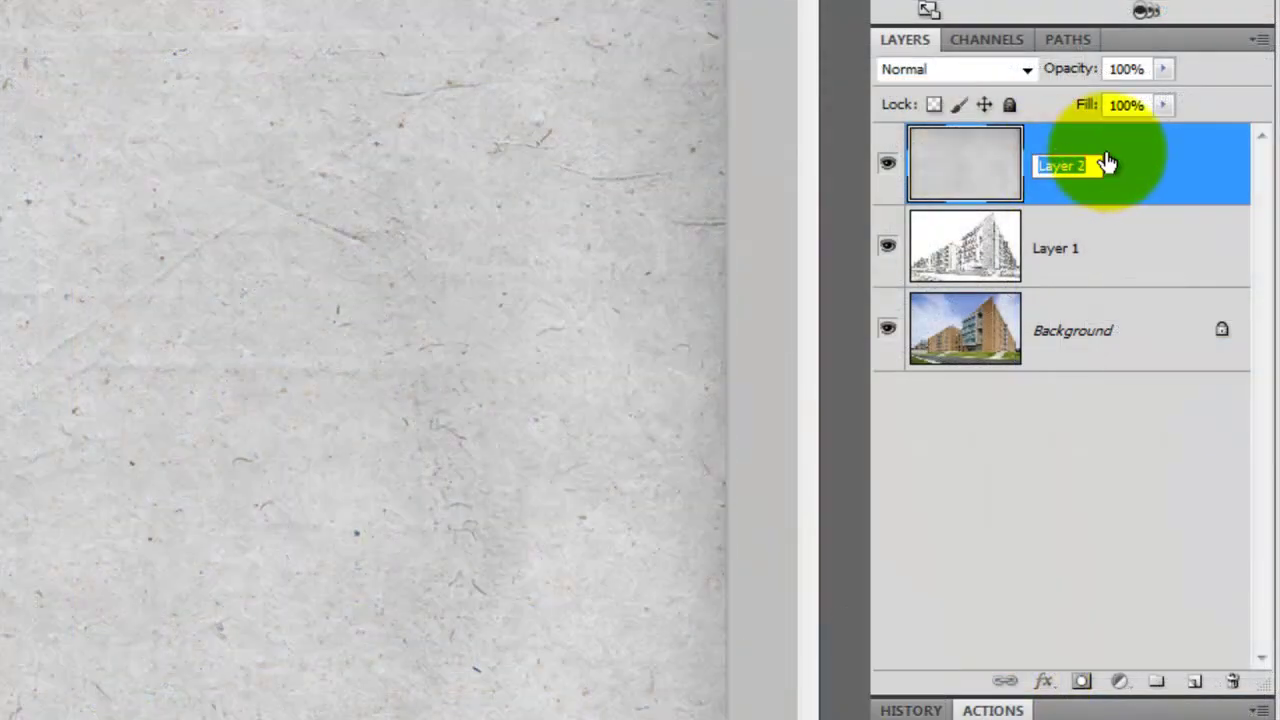
type("PAPER")
key("Return")
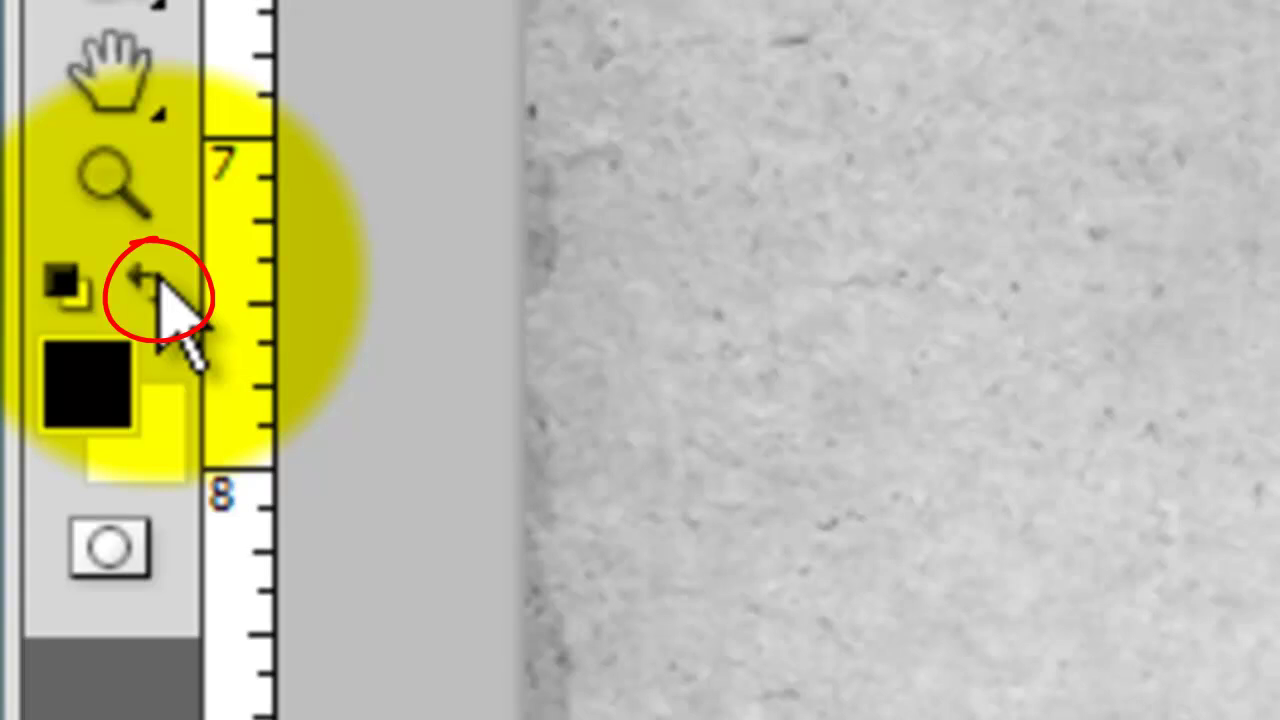
key("x")
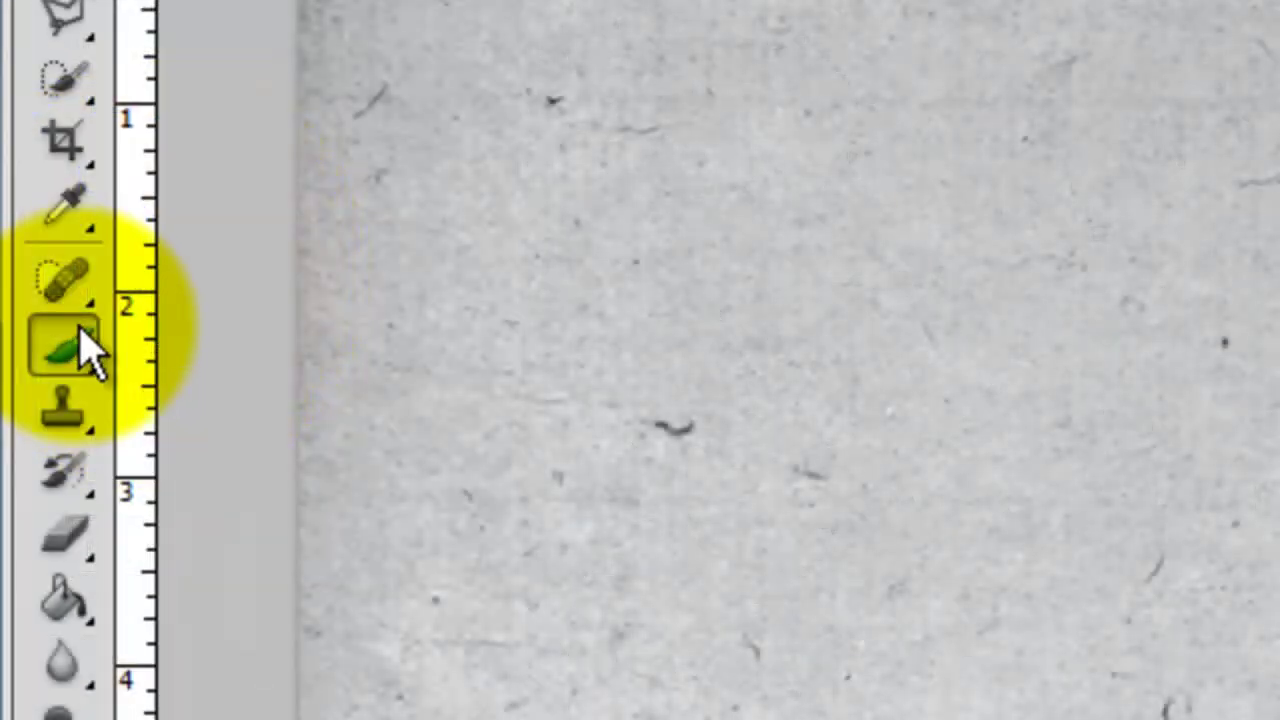
right_click(75, 343)
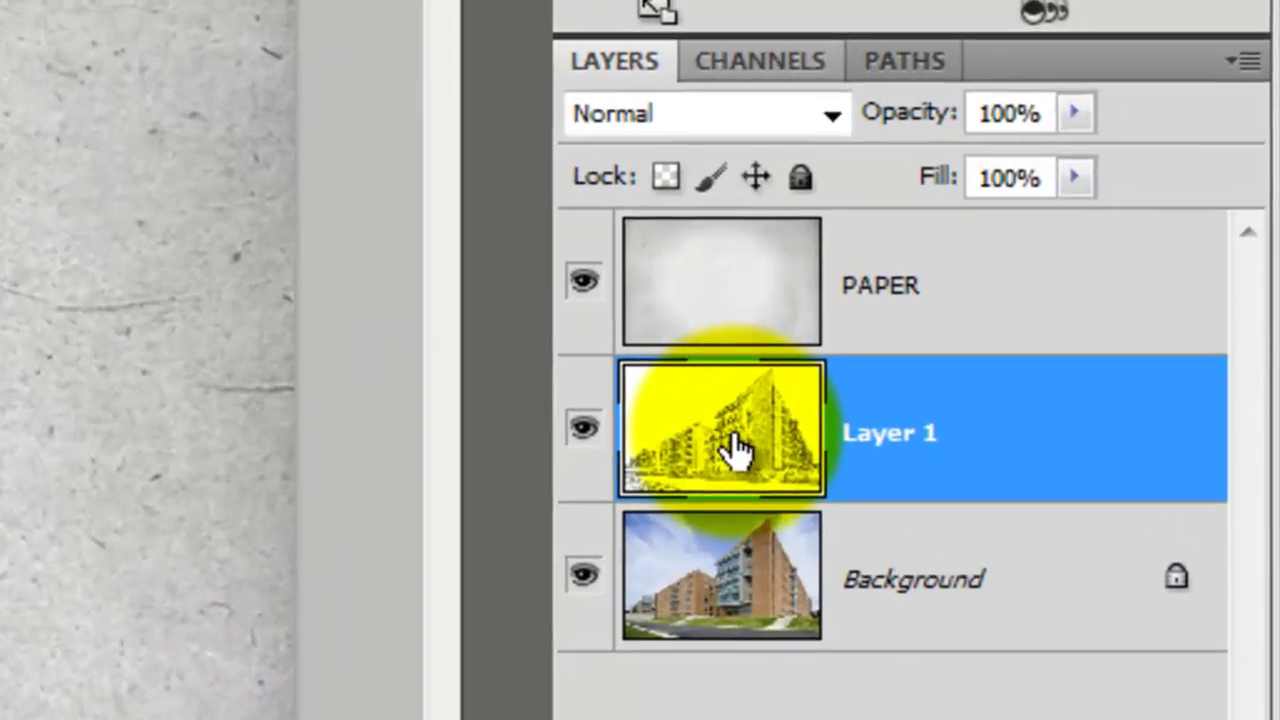
- Move Layer 1 above PAPER, clip it to PAPER, and set Linear Burn blending
mouse_move(735, 450)
left_mouse_down()
mouse_move(749, 243)
mouse_move(763, 237)
left_mouse_up()
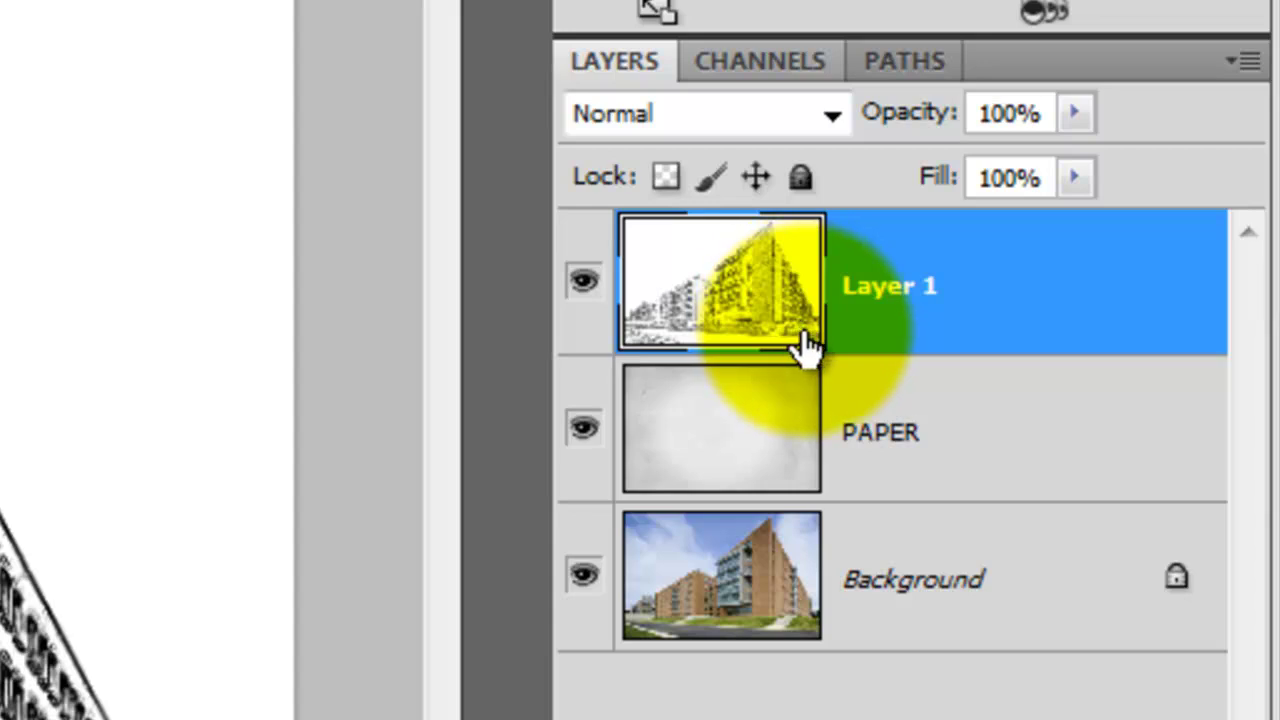
left_click(831, 350, "alt")
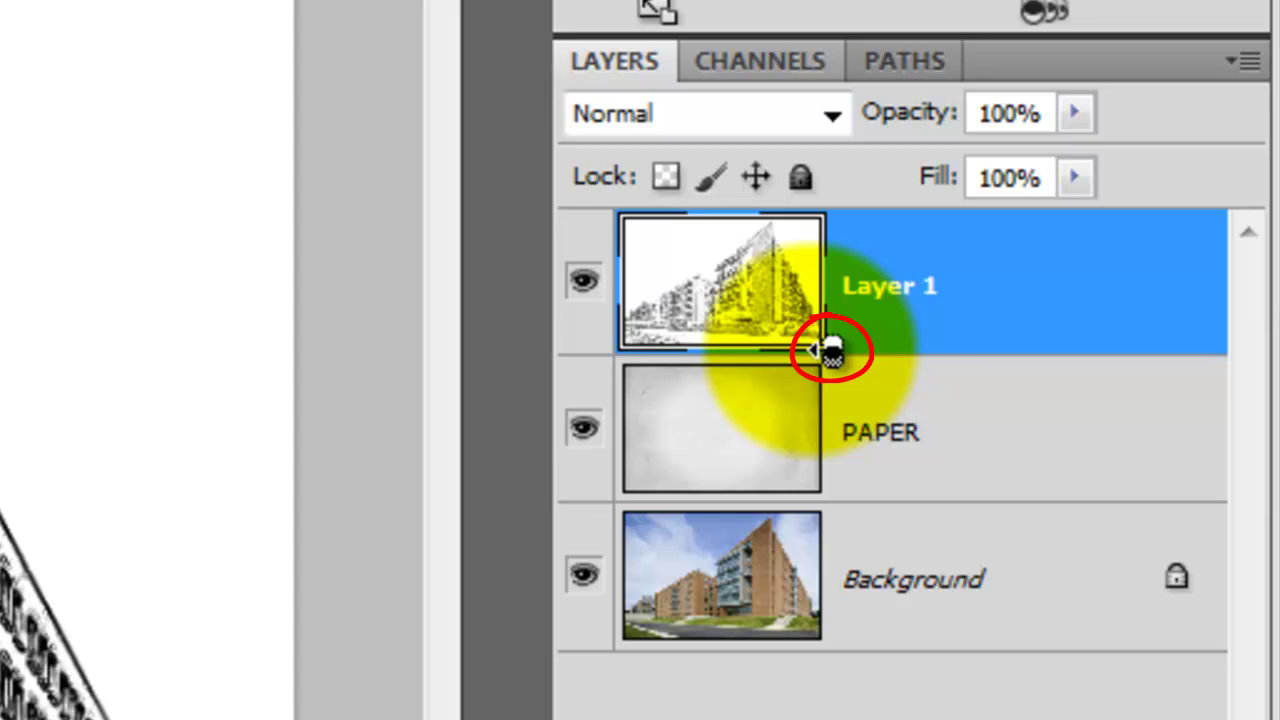
left_click(831, 350, "alt")
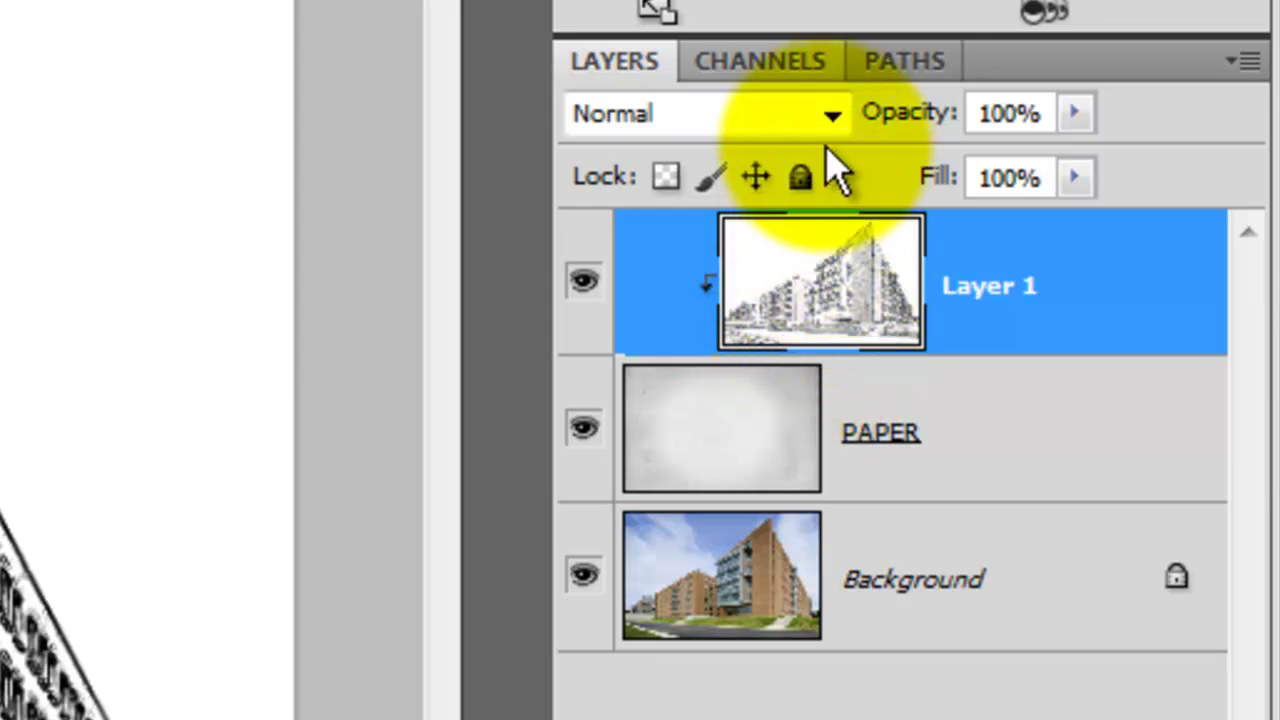
left_click(832, 115)
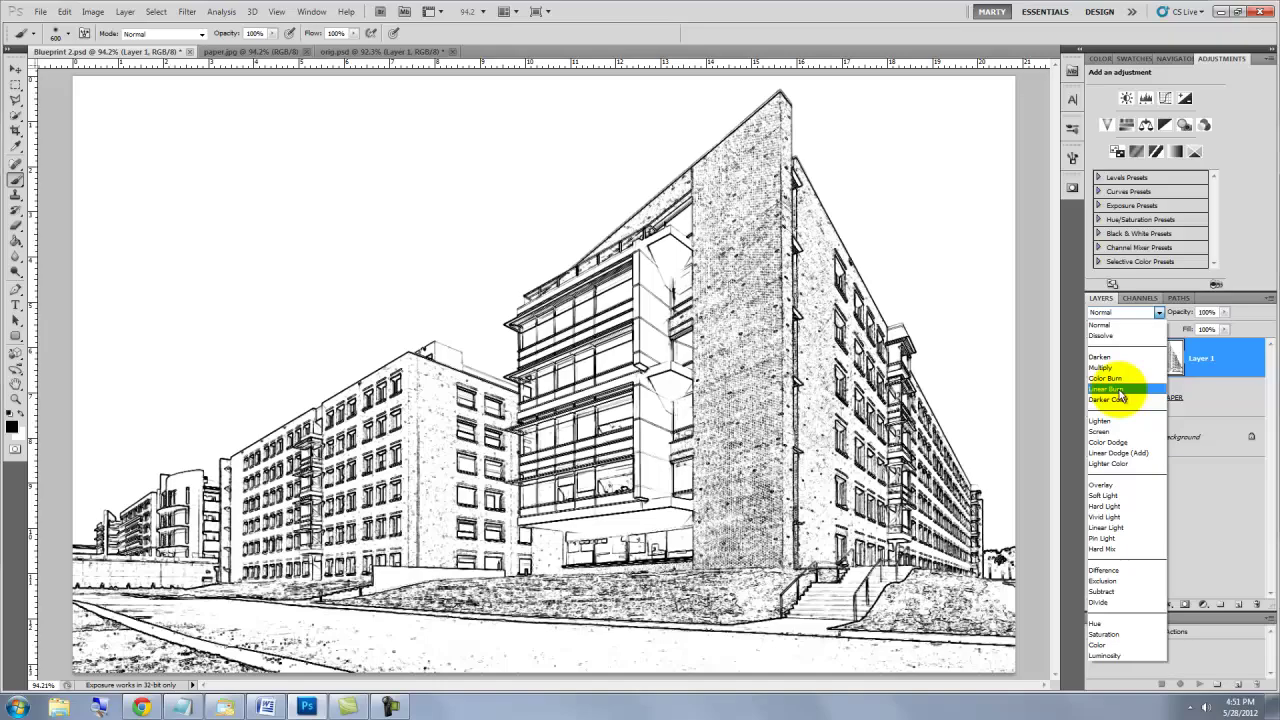
left_click(1068, 390)
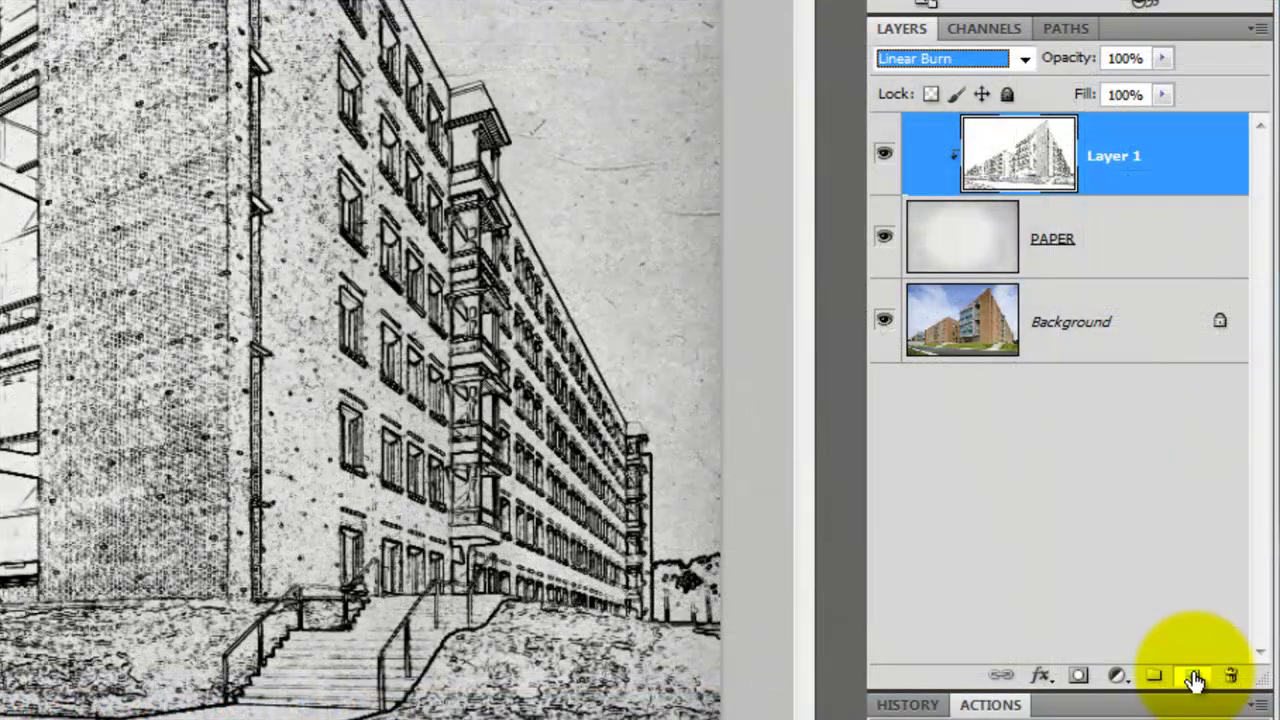
- Add a new layer clipped to the sketch and fill it with blue #0036A5
left_click(1238, 604)
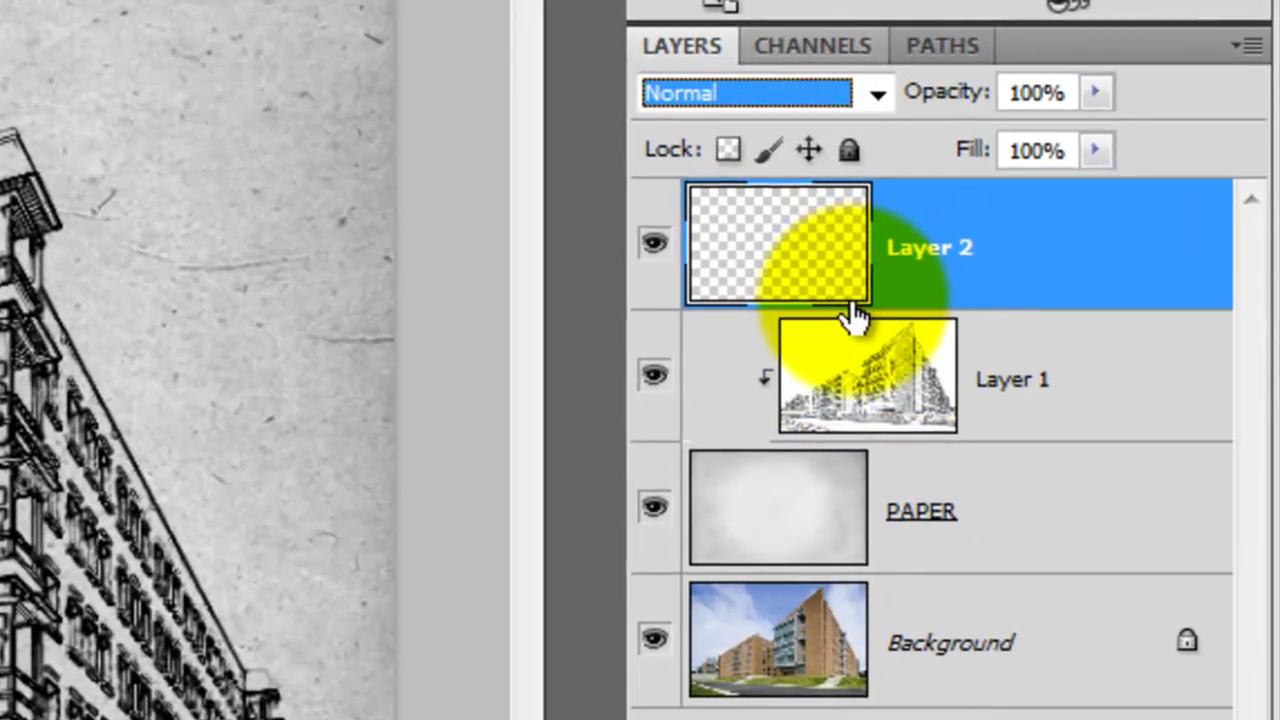
left_click(875, 311, "alt")
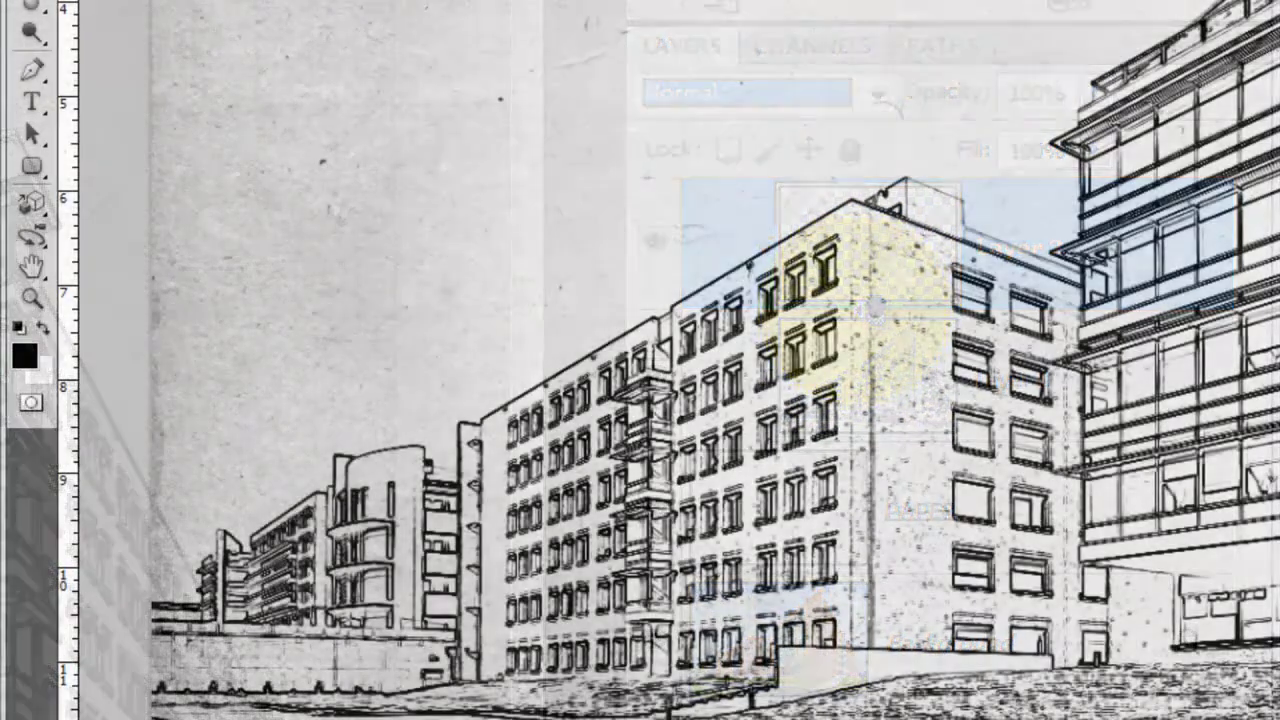
left_click(26, 340)
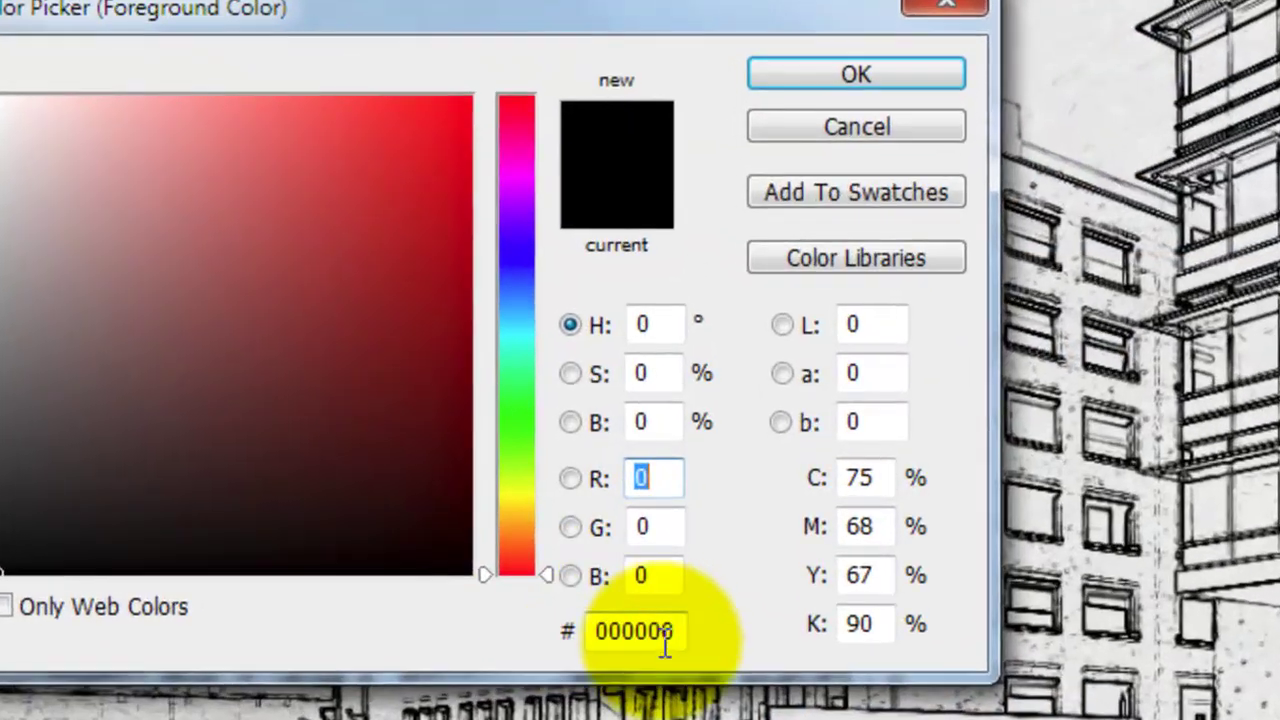
left_click_drag(684, 612, 582, 620)
type("0036A5")
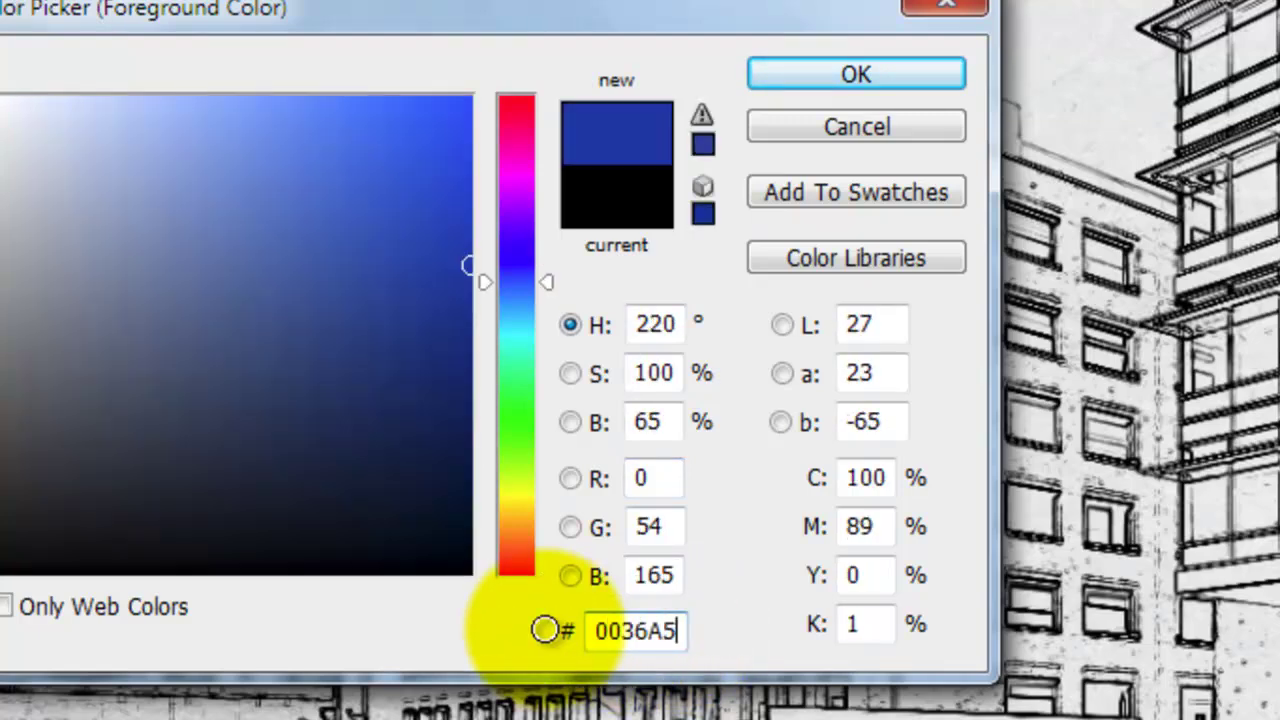
key("Return")
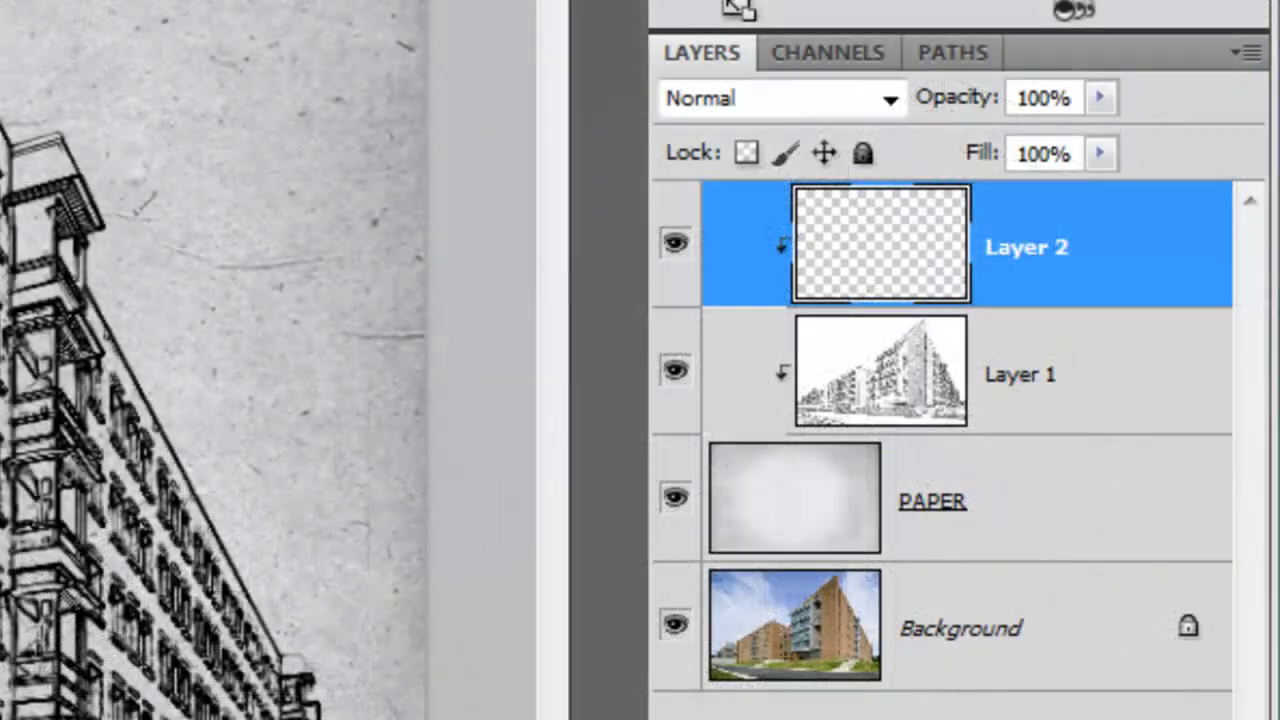
key("alt+Delete")
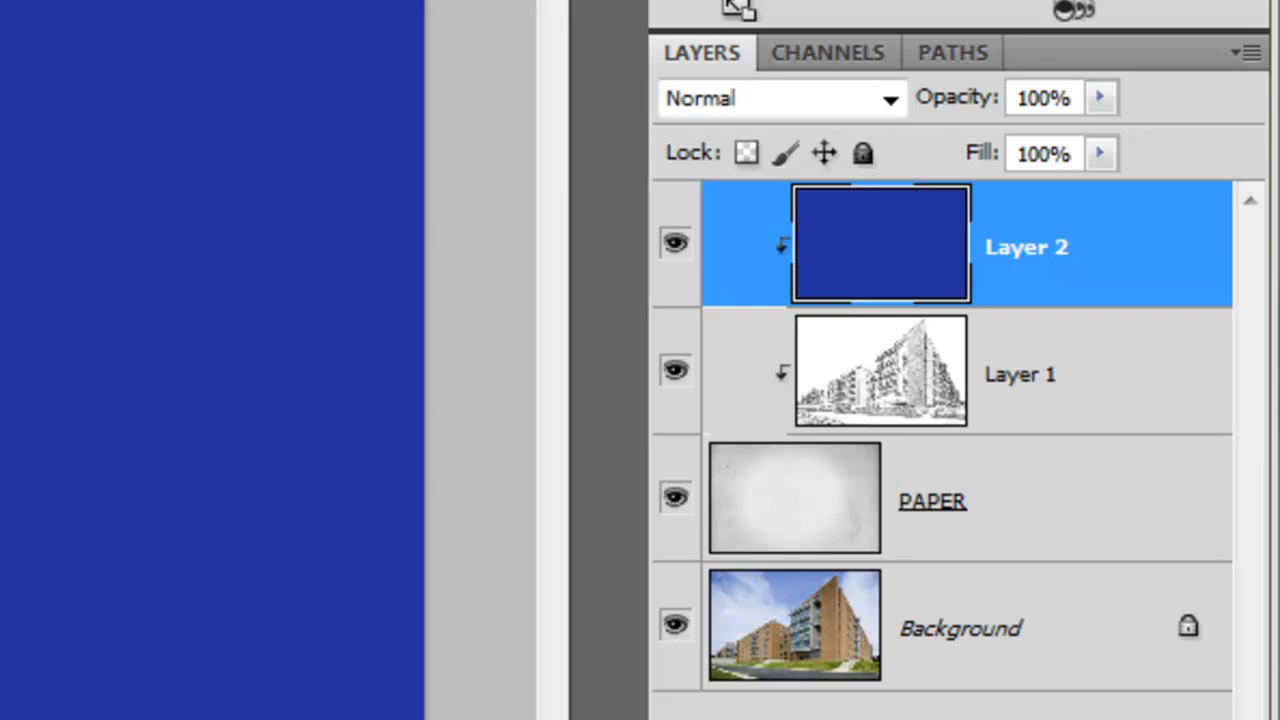
left_click(878, 101)
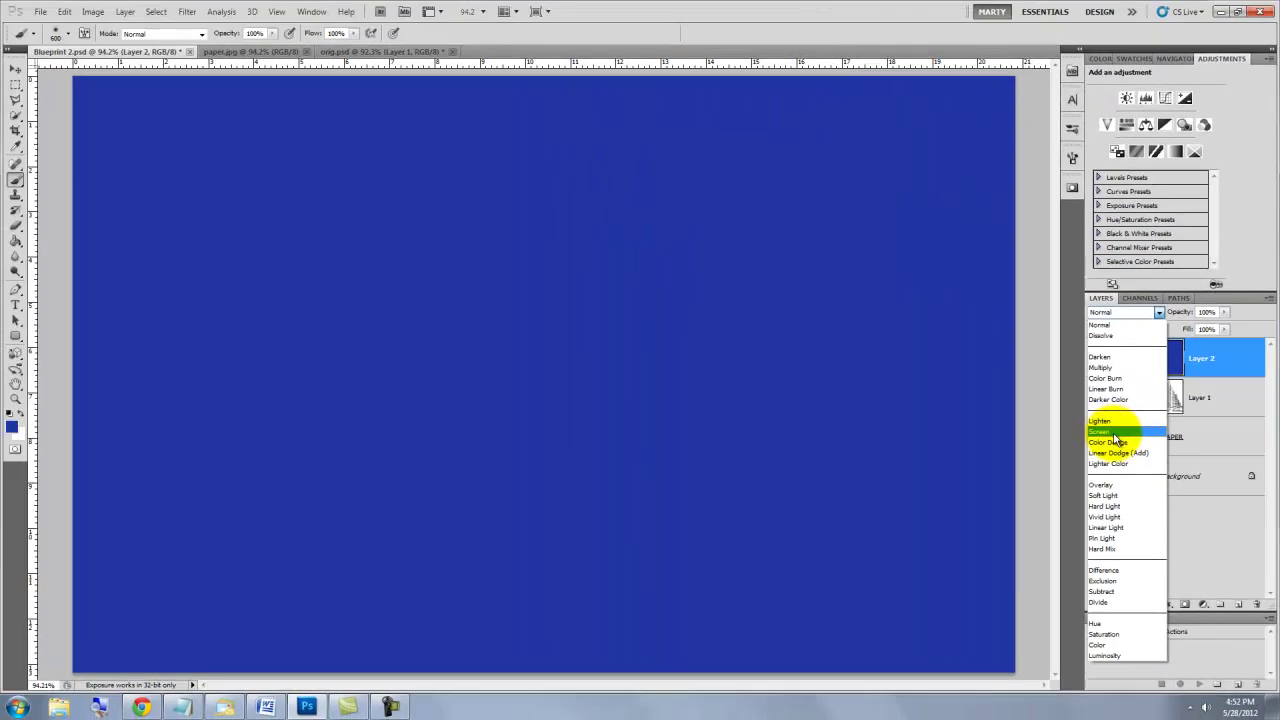
- Set the blue layer to Screen and add Layer 3 with a mask beneath it
left_click(1113, 434)
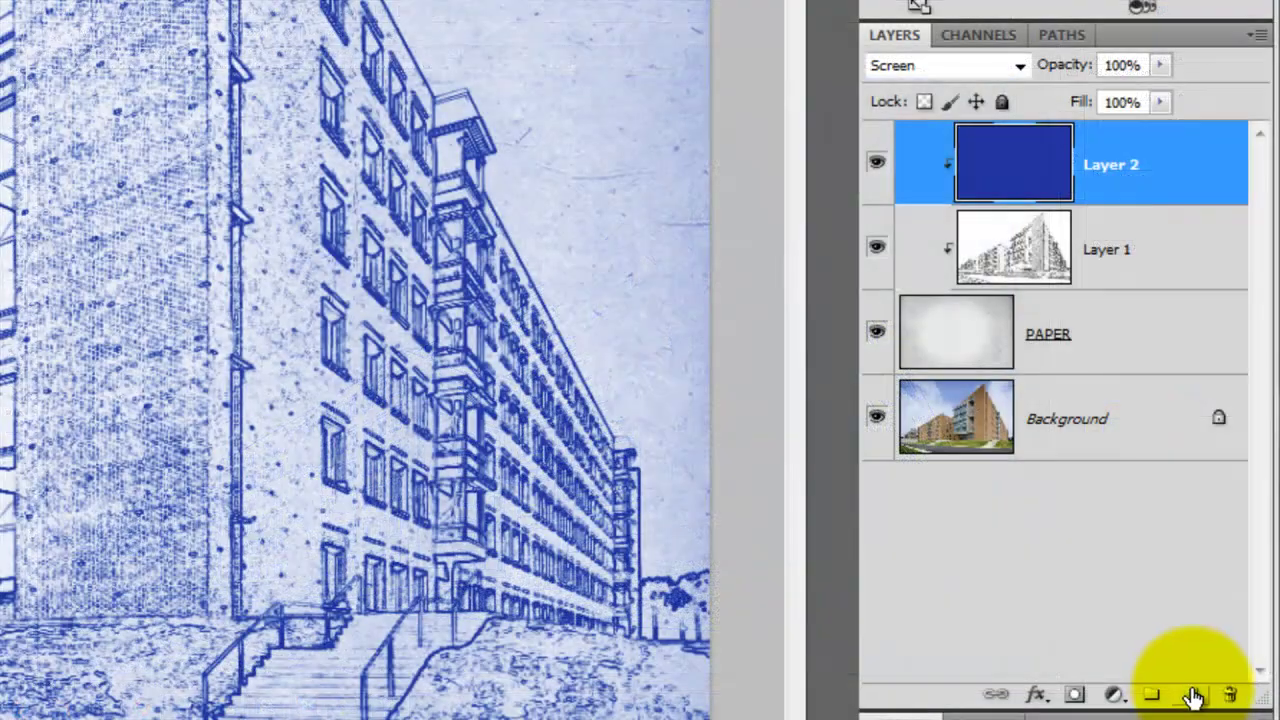
left_click(1195, 697)
left_click(1195, 697, "ctrl")
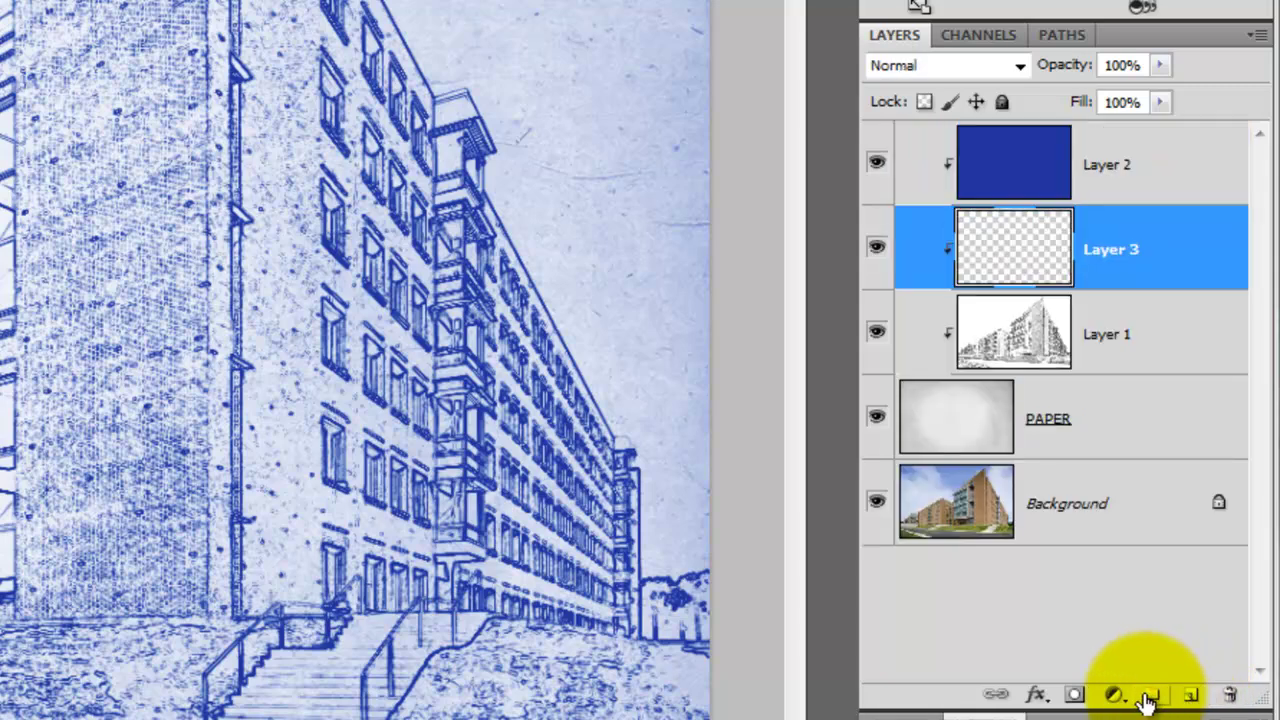
left_click(1077, 695)
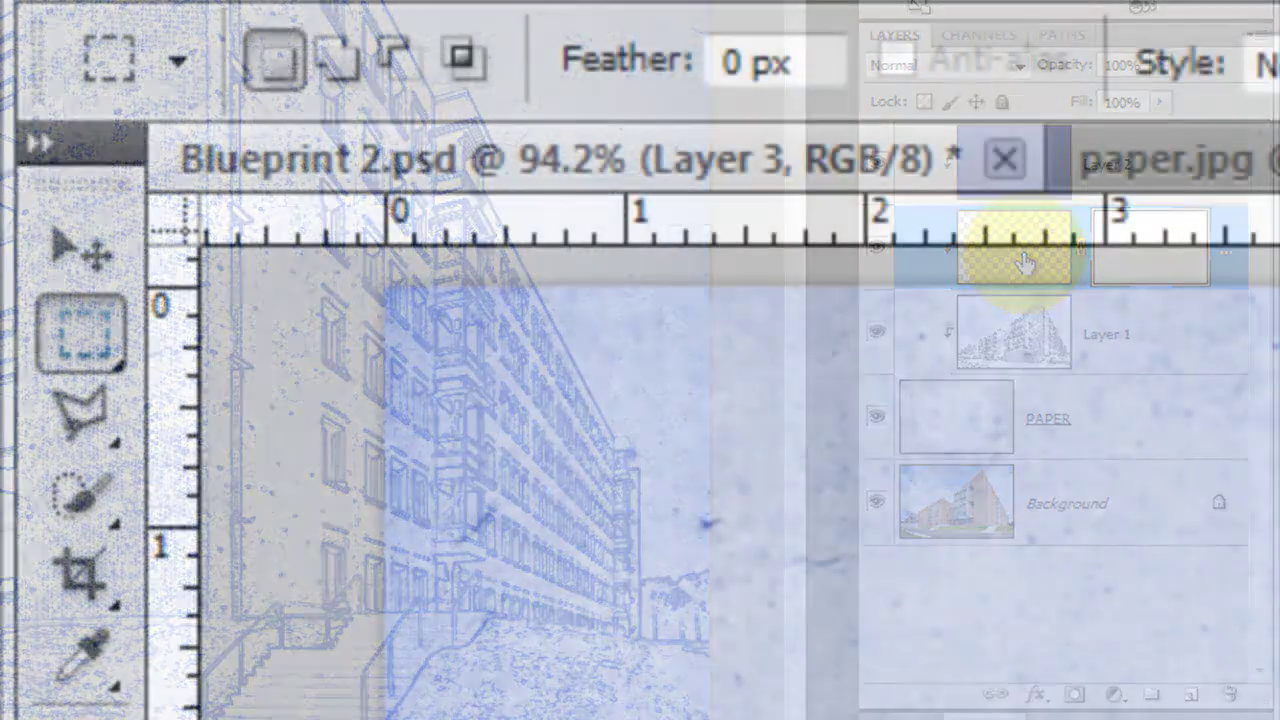
- Stroke a rectangle just inside the page edges with a 3 px inside border, then deselect
mouse_move(84, 333)
left_mouse_down()
mouse_move(100, 349)
mouse_move(345, 336)
left_mouse_up()
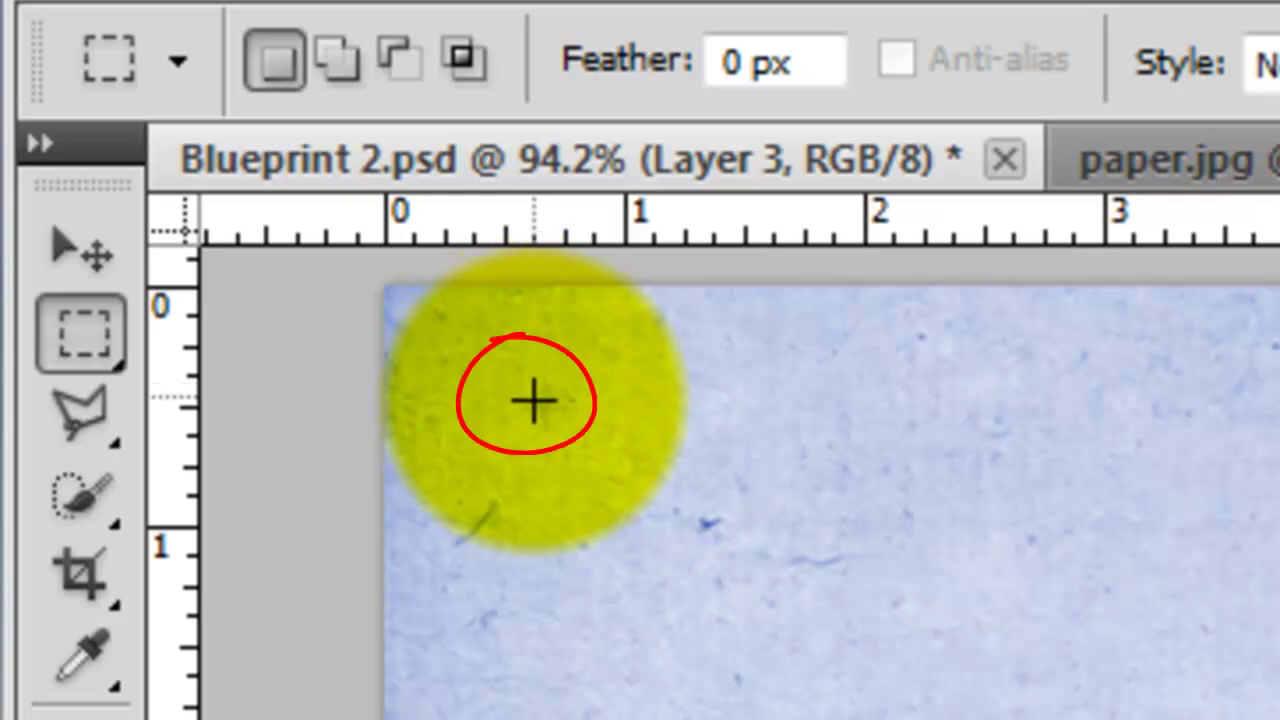
left_click_drag(533, 400, 1279, 719)
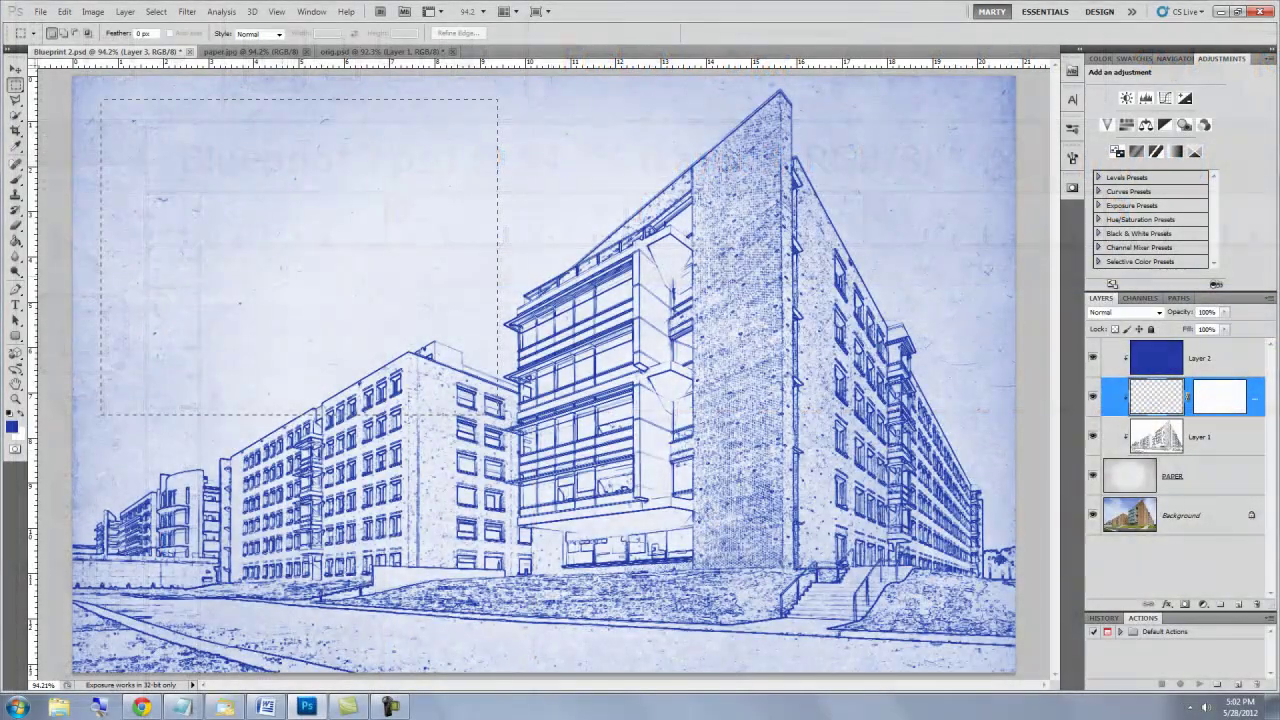
left_click_drag(865, 615, 983, 648)
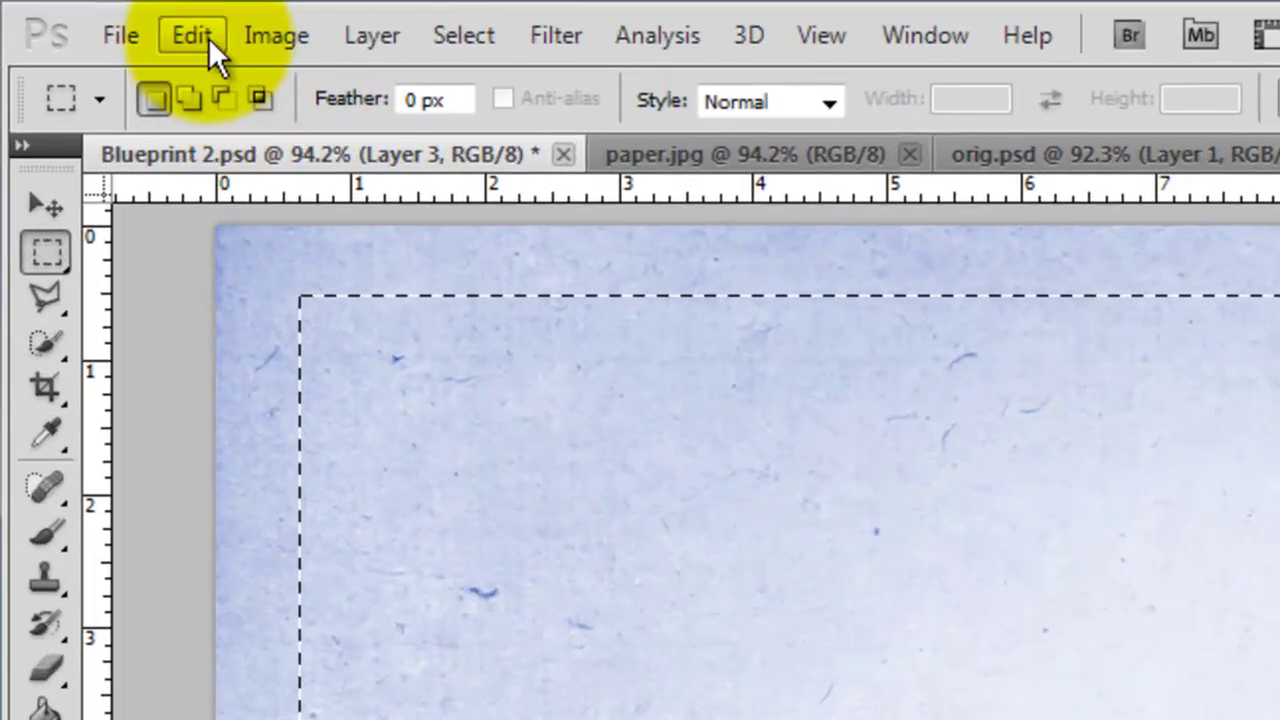
left_click(65, 12)
left_click(264, 631)
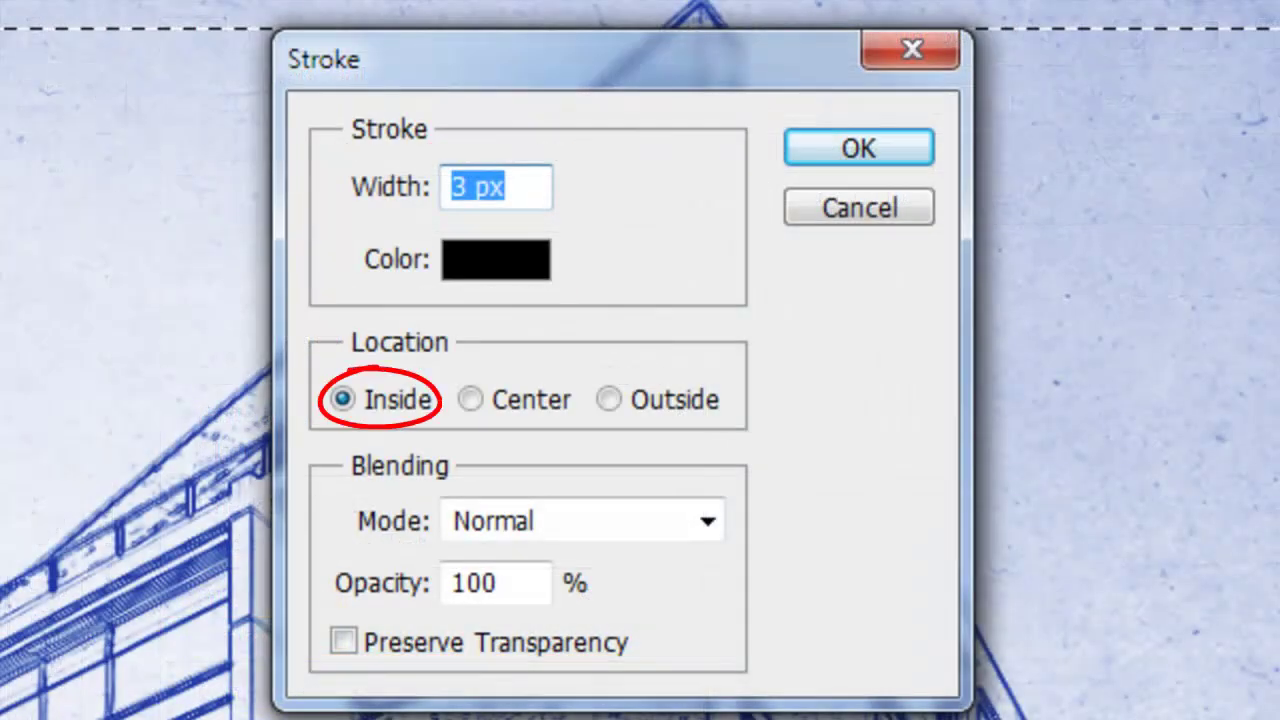
left_click(864, 148)
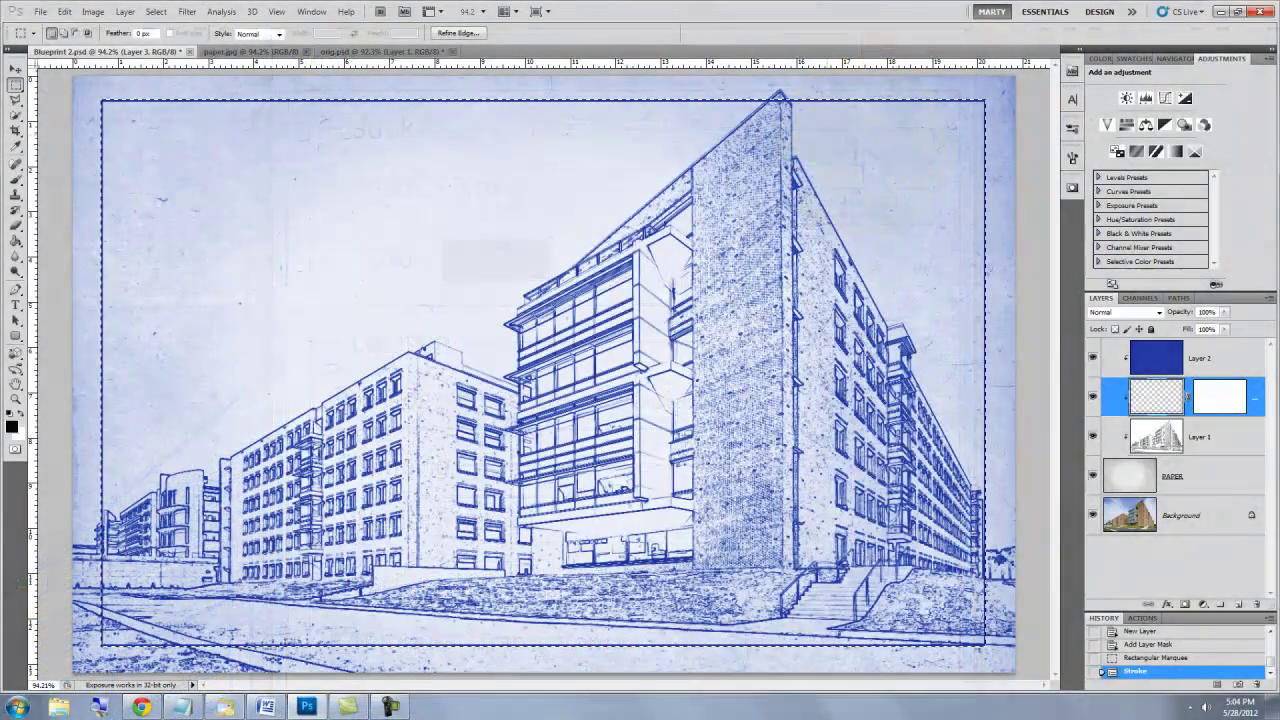
key("ctrl+d")
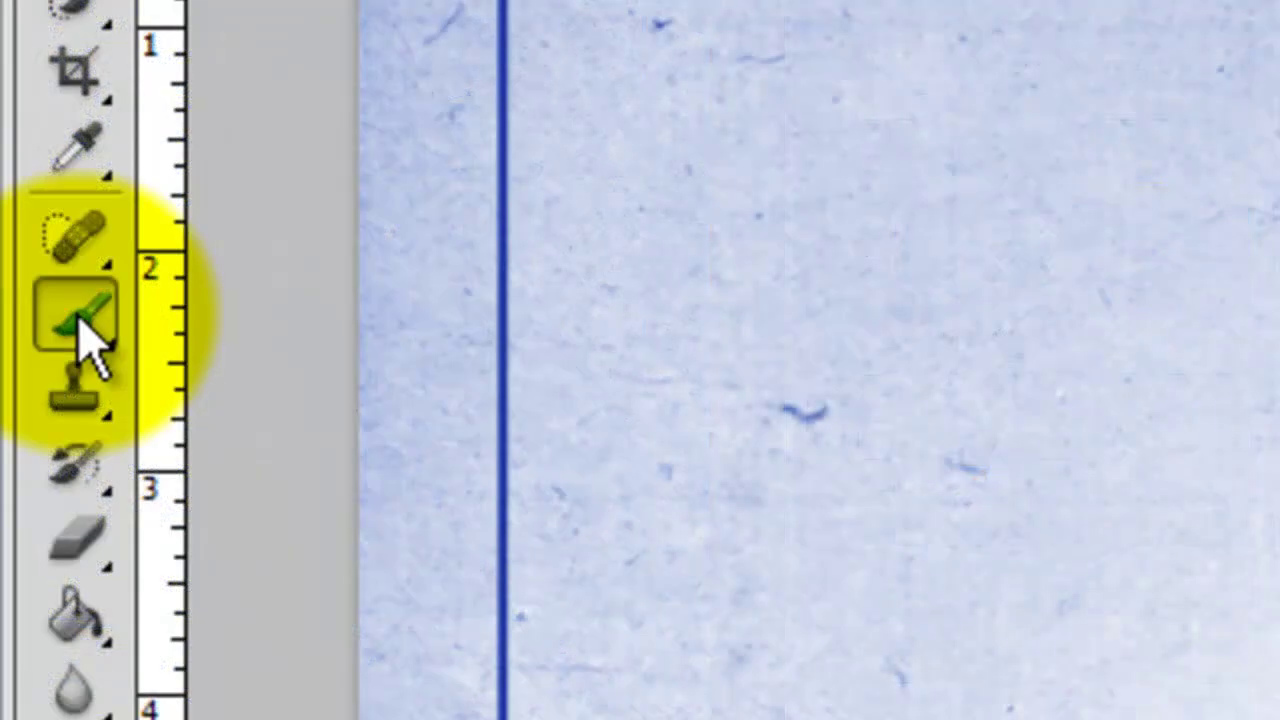
- With the Brush tool, choose the Marks and scratches set from the Brush Preset picker menu
left_click_drag(82, 318, 240, 330)
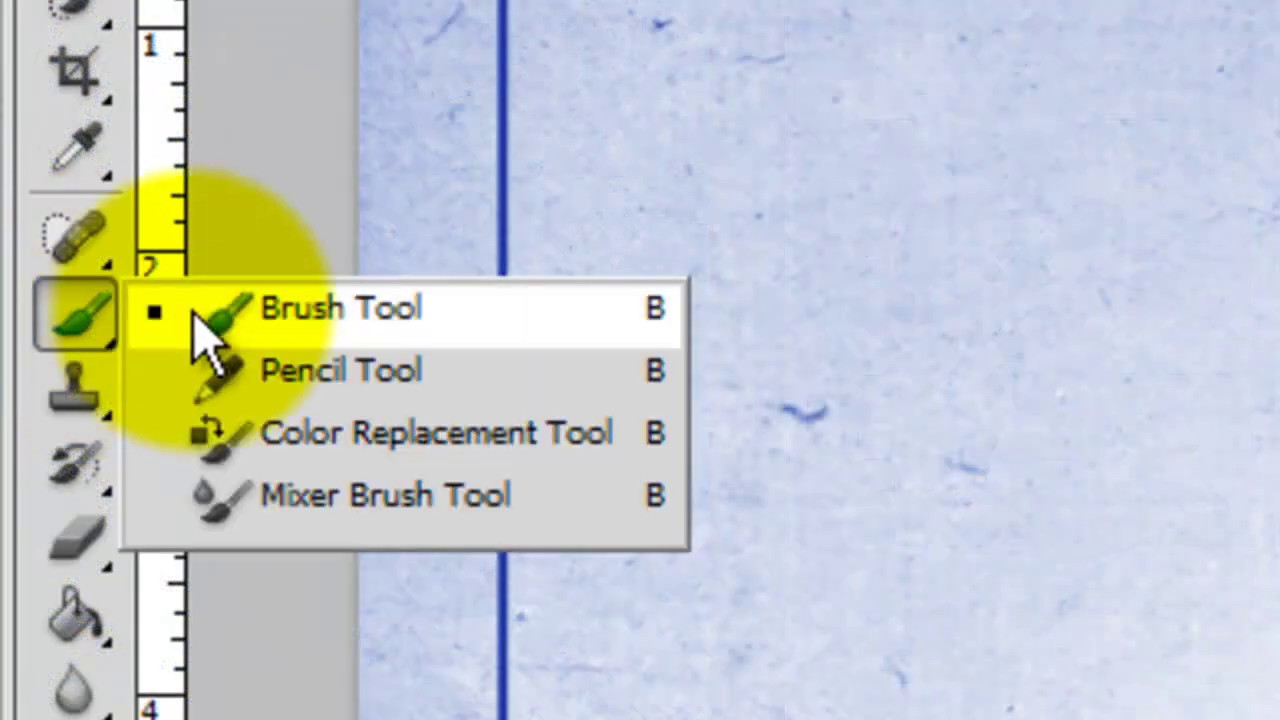
left_click(201, 95)
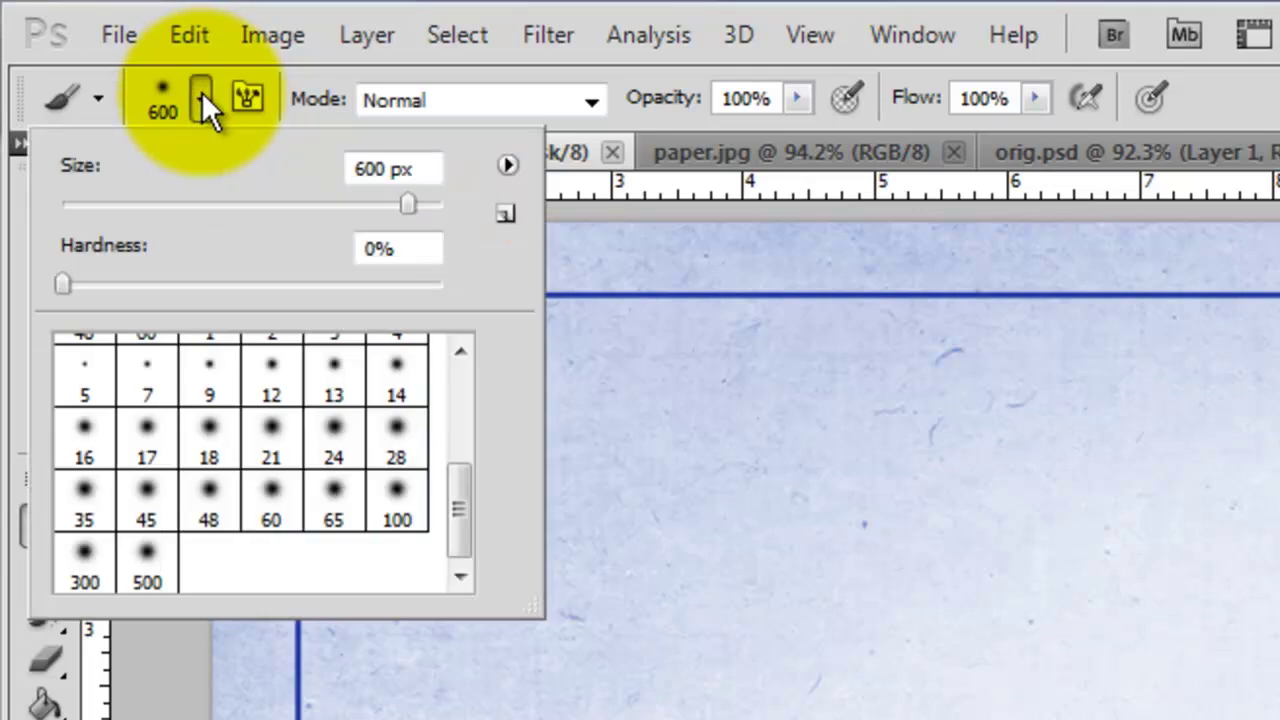
left_click(507, 165)
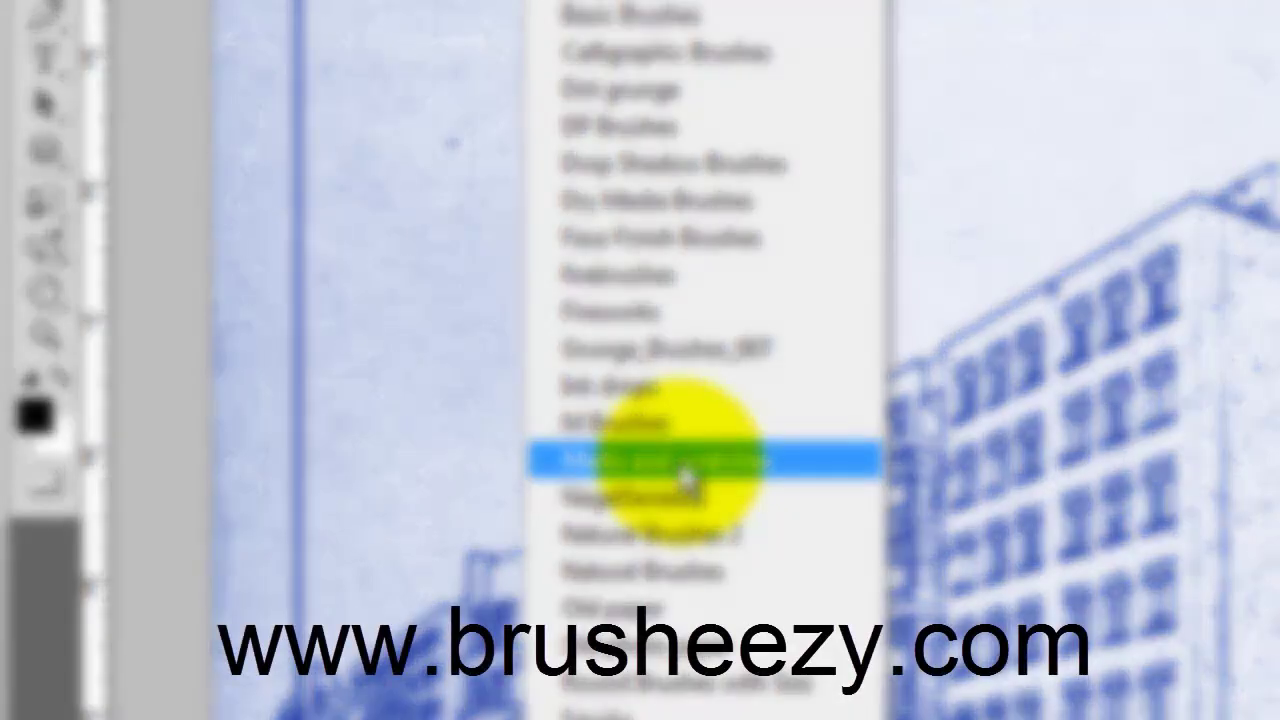
left_click(683, 470)
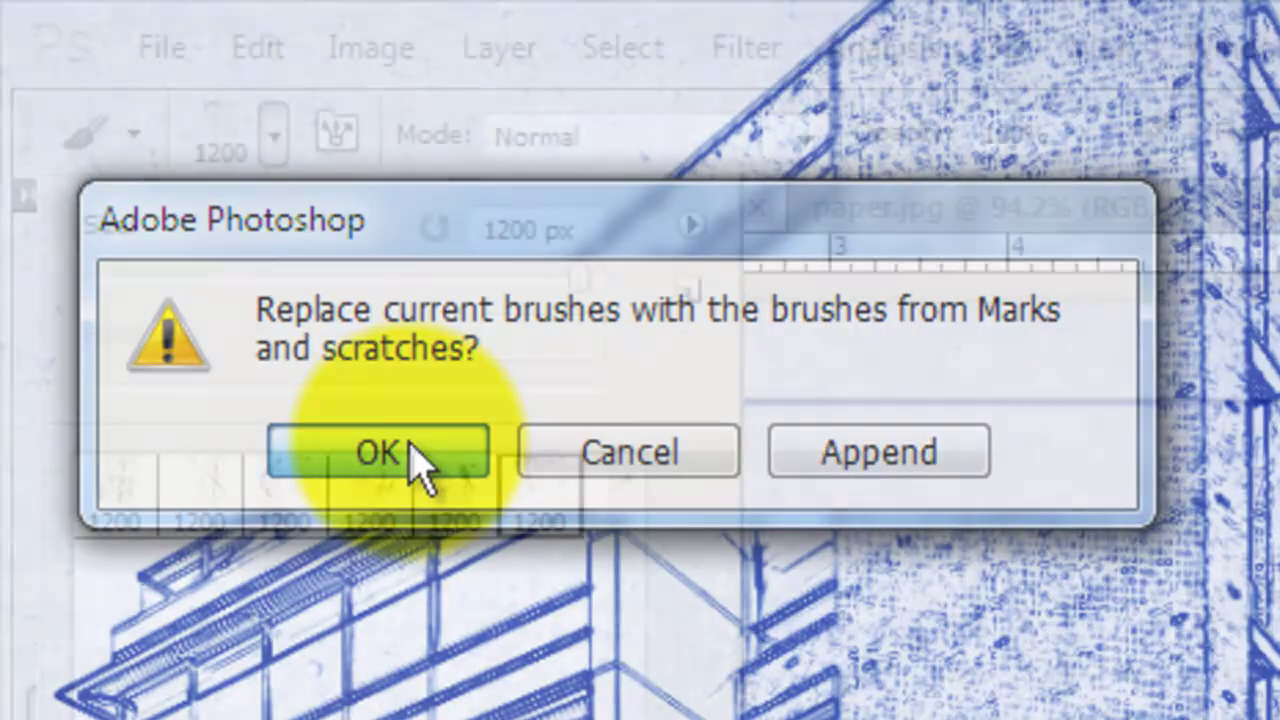
- Replace the brushes with the Marks and scratches set and size the brush to 370 px
left_click(418, 463)
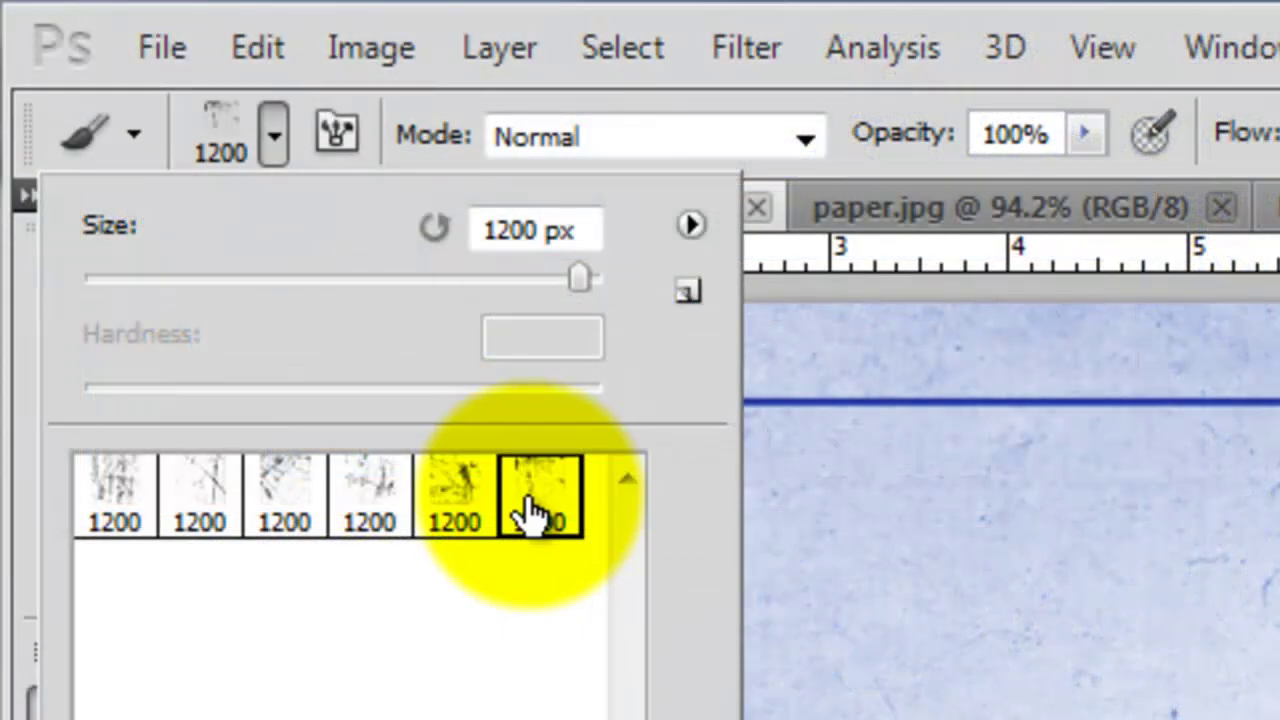
left_click_drag(575, 280, 494, 281)
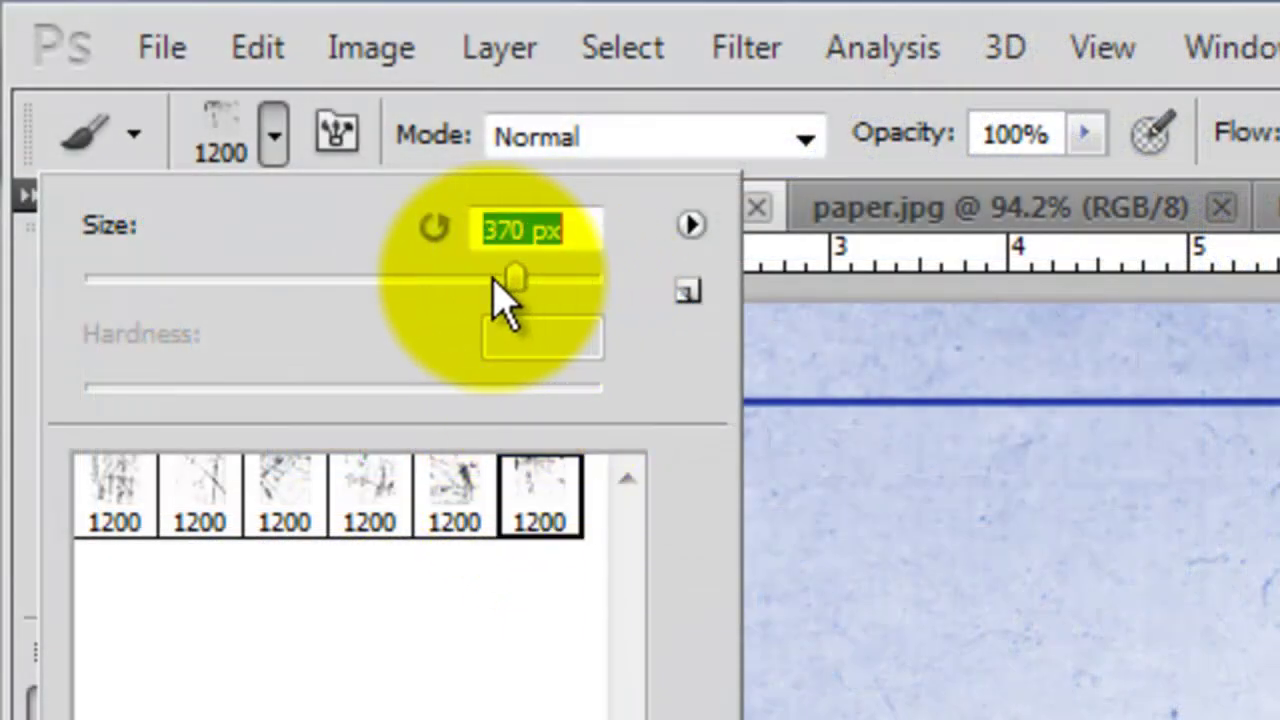
key("Return")
- Stamp scratch marks on Layer 3's mask along the top-left and right borders
left_click(366, 177)
left_click(314, 206)
left_click(410, 215)
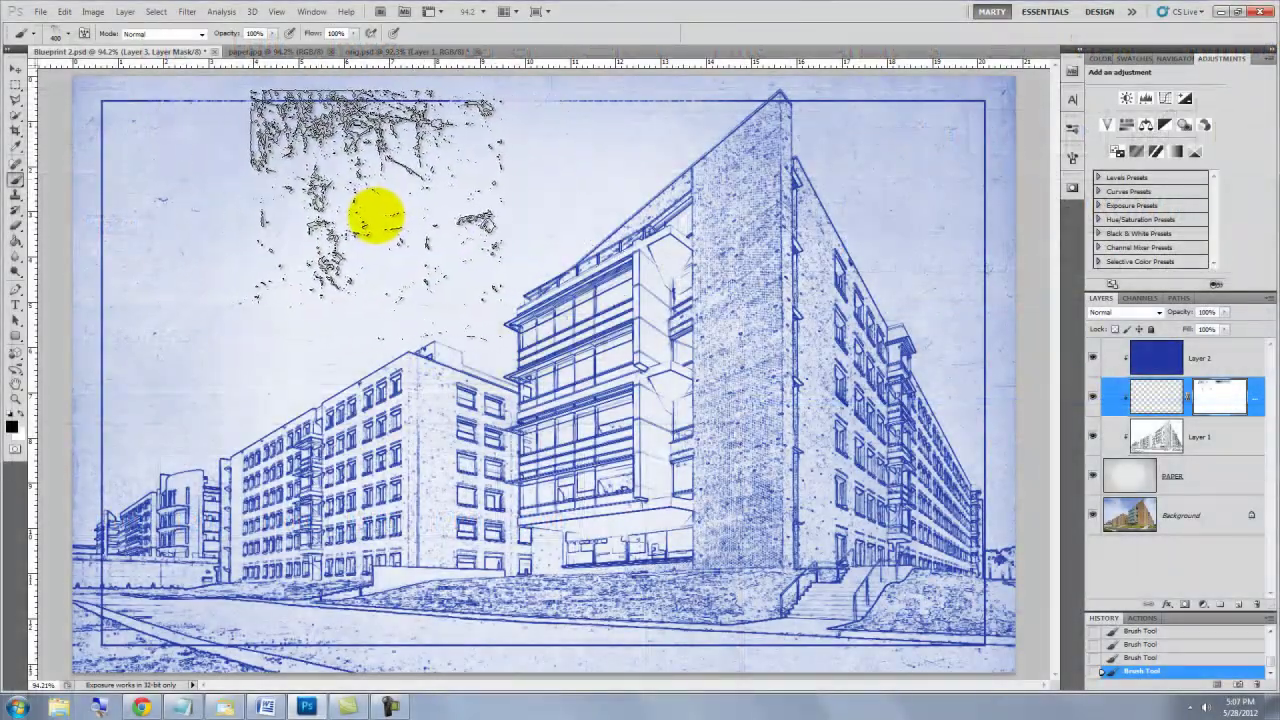
left_click(900, 206)
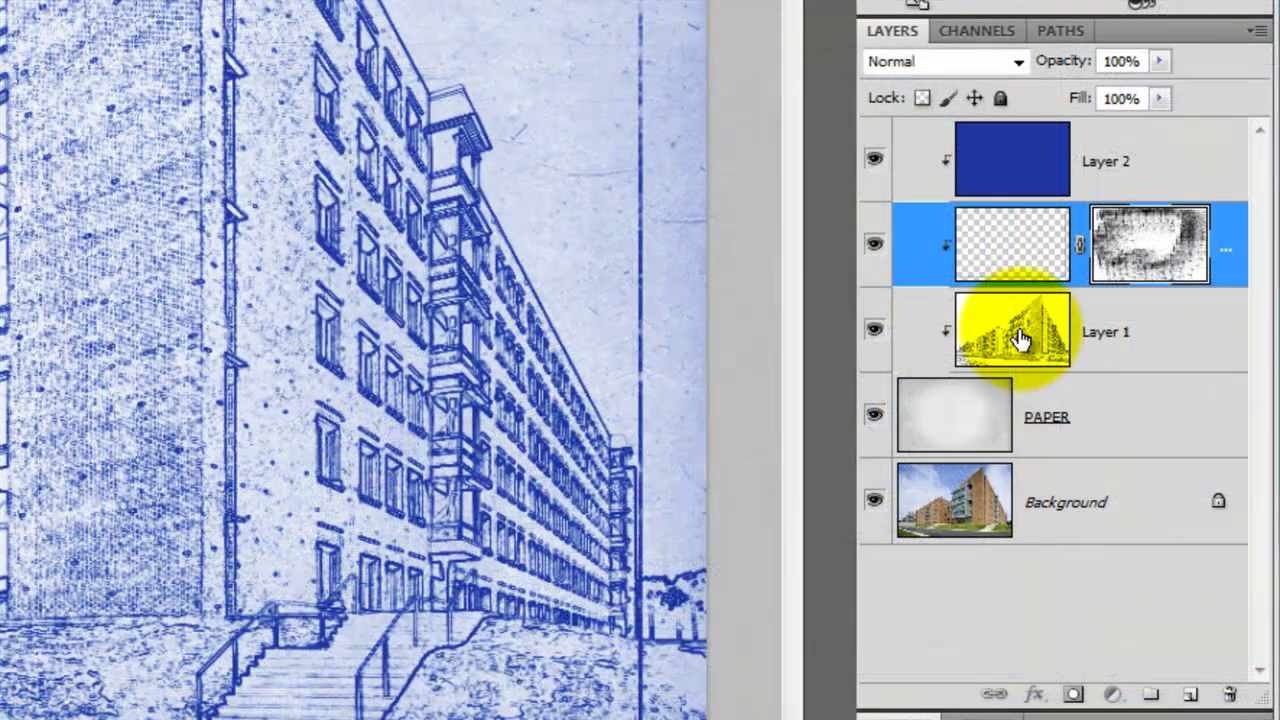
- Free-transform the Layer 1 building drawing down to 92.3% so it fits inside the frame
left_click(1020, 340)
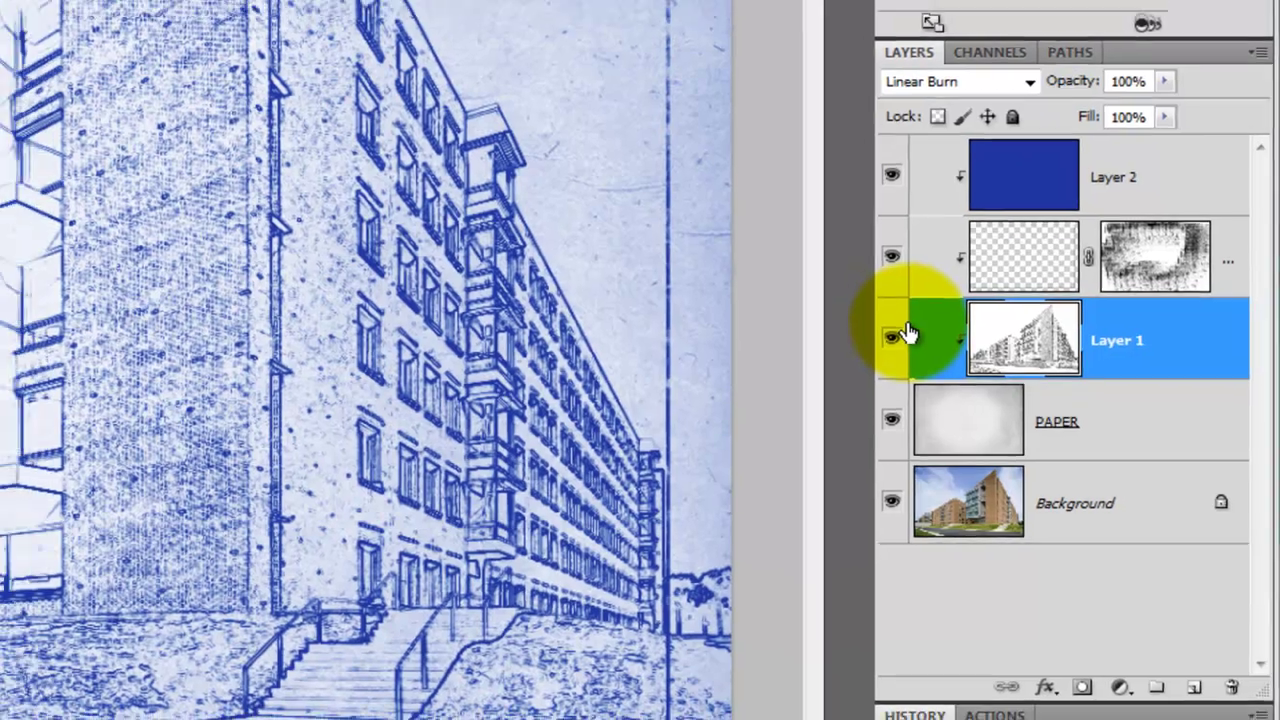
key("ctrl+t")
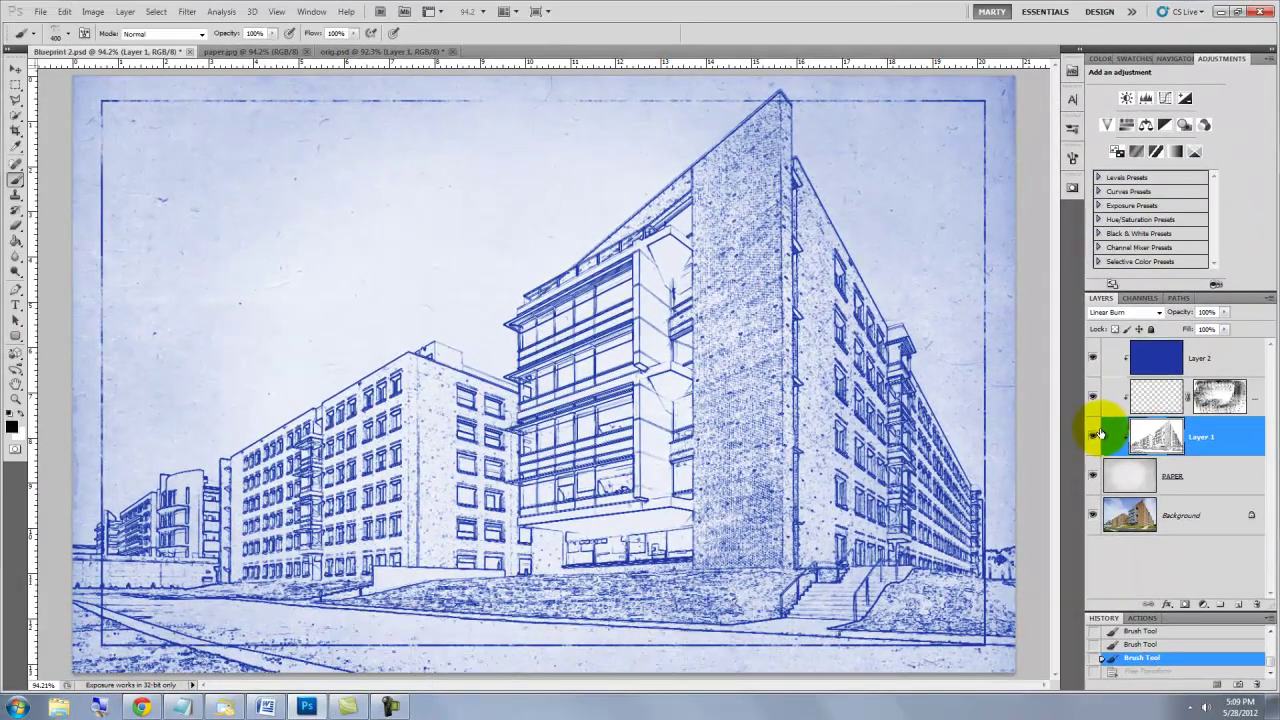
key("ctrl+t")
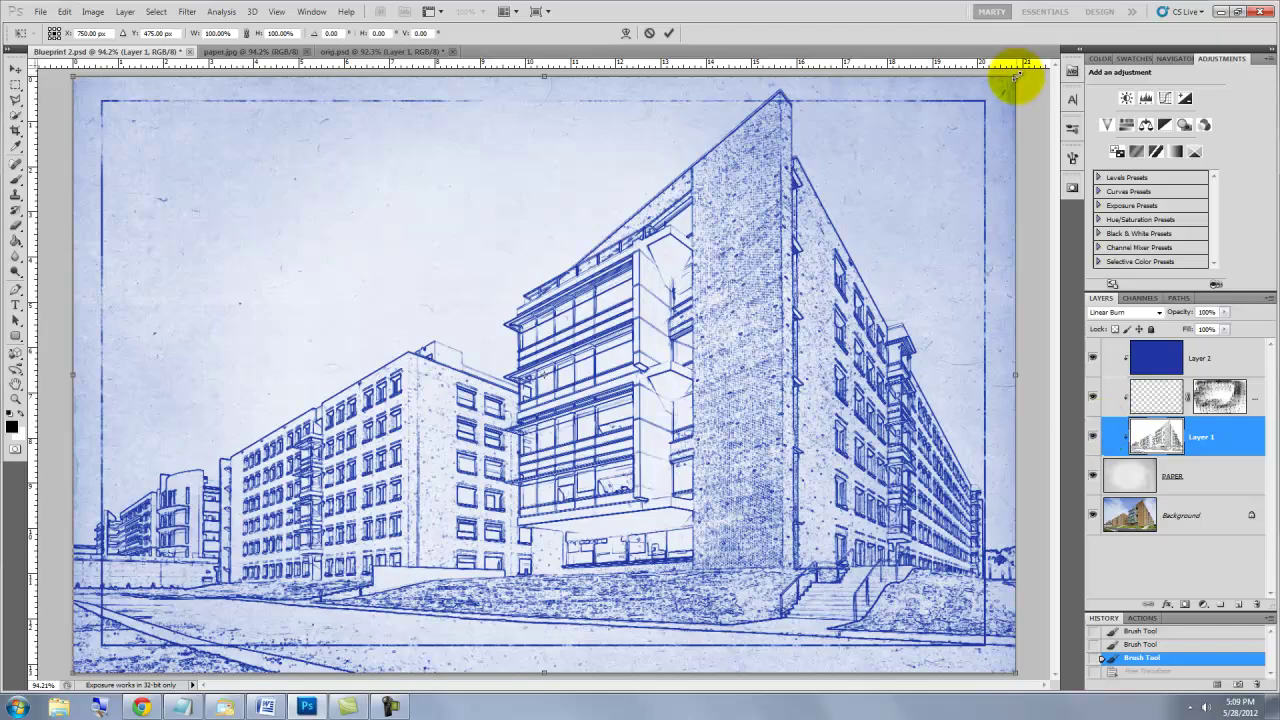
left_click_drag(1016, 75, 972, 90)
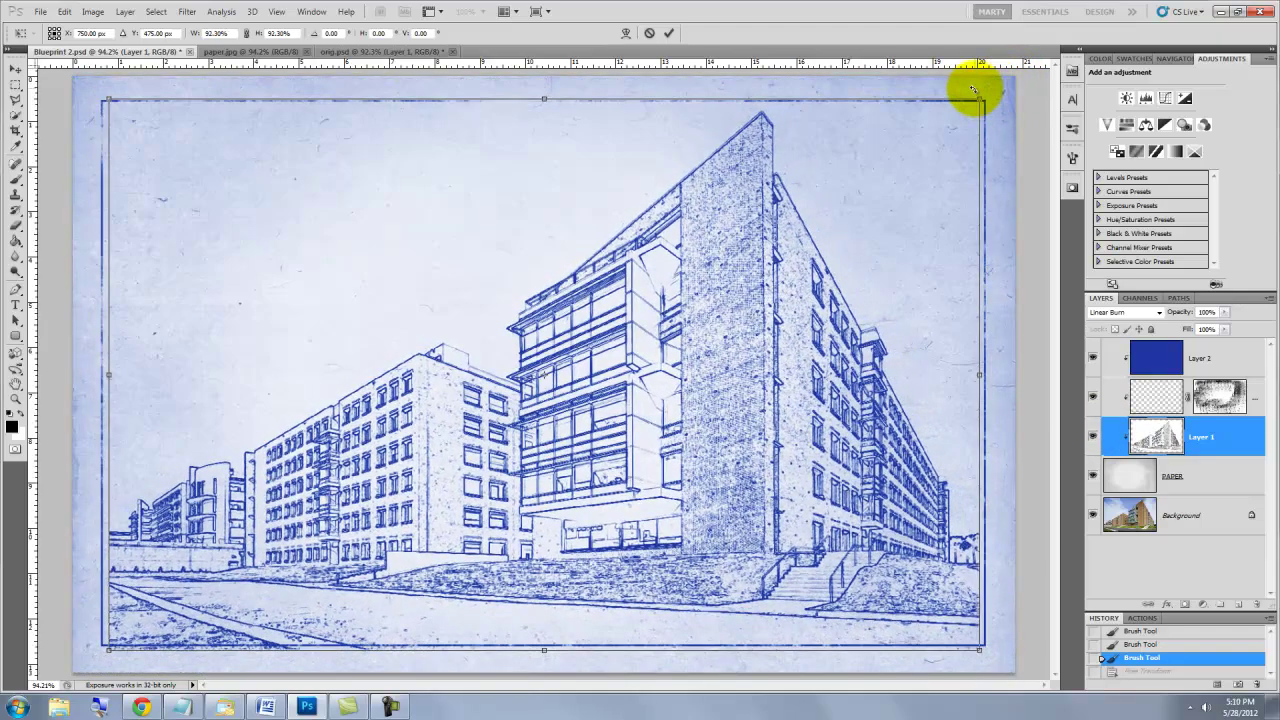
key("Return")
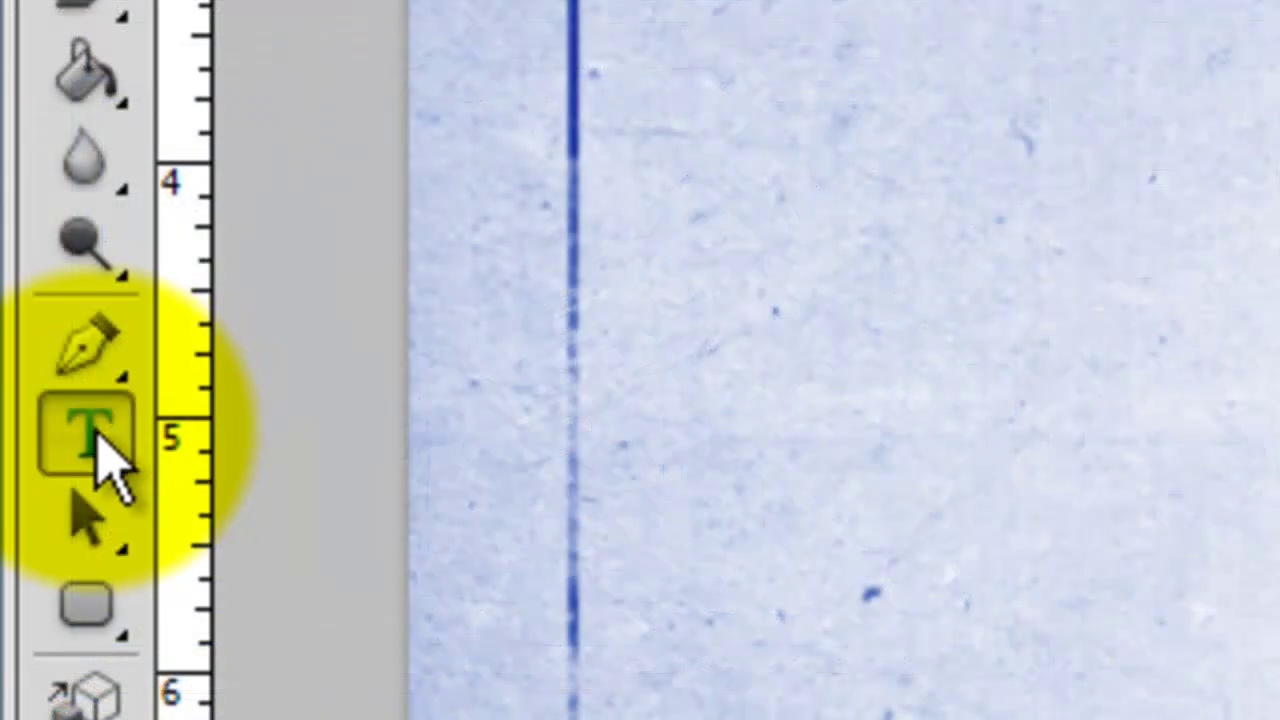
- Type 'PROJECT A' in Woolkarth-Bold 77 pt and position it near the page's top-left
left_click_drag(110, 465, 380, 451)
left_click_drag(380, 451, 385, 445)
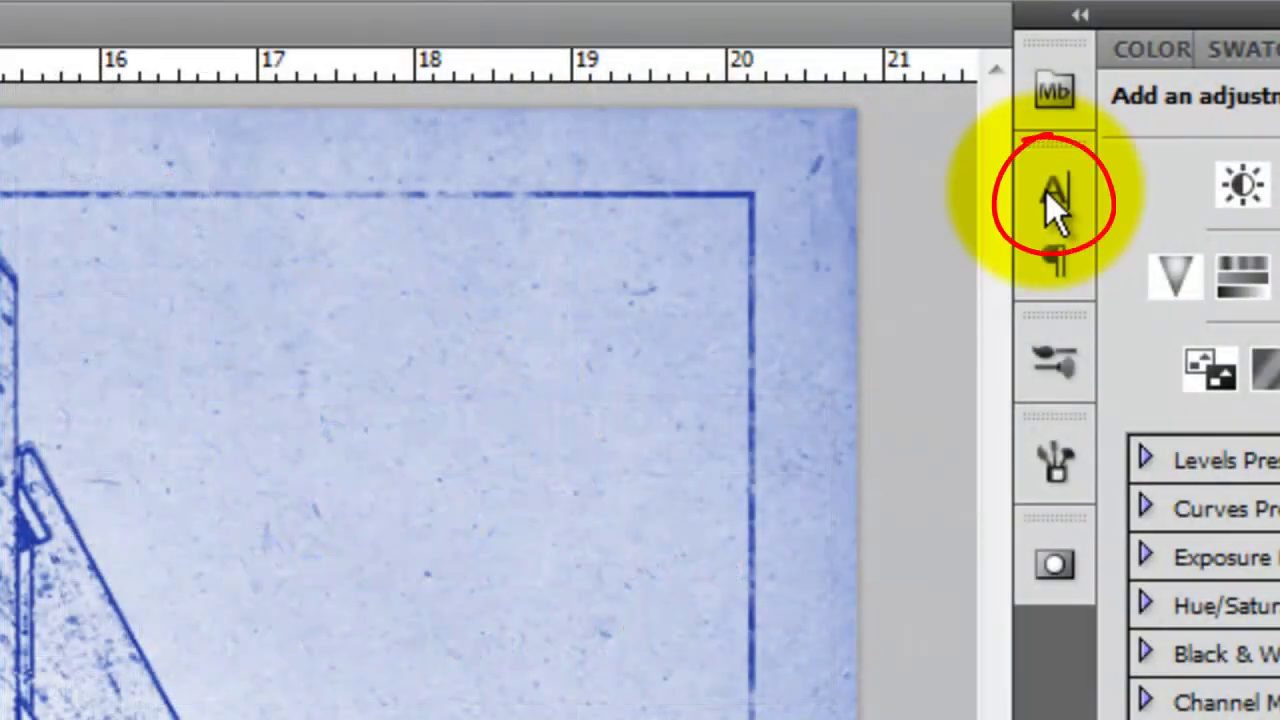
left_click(1046, 192)
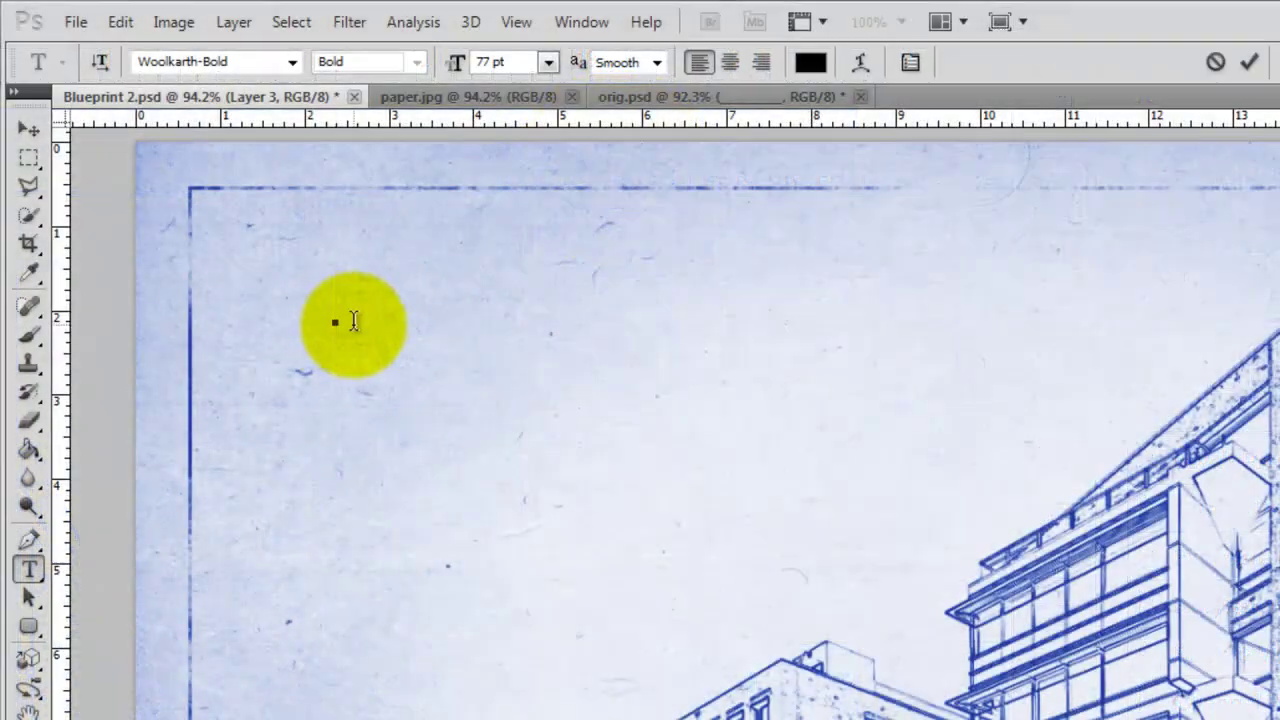
left_click(354, 320)
type("PROJECT A")
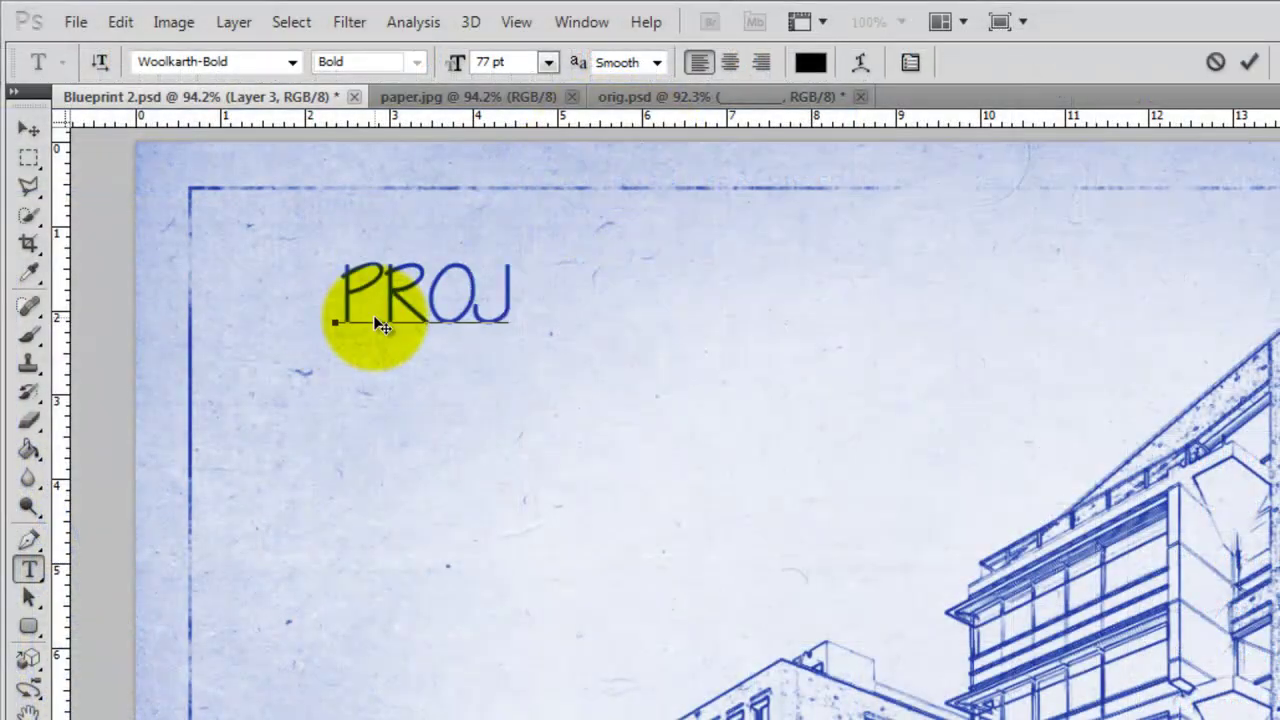
left_click(30, 130)
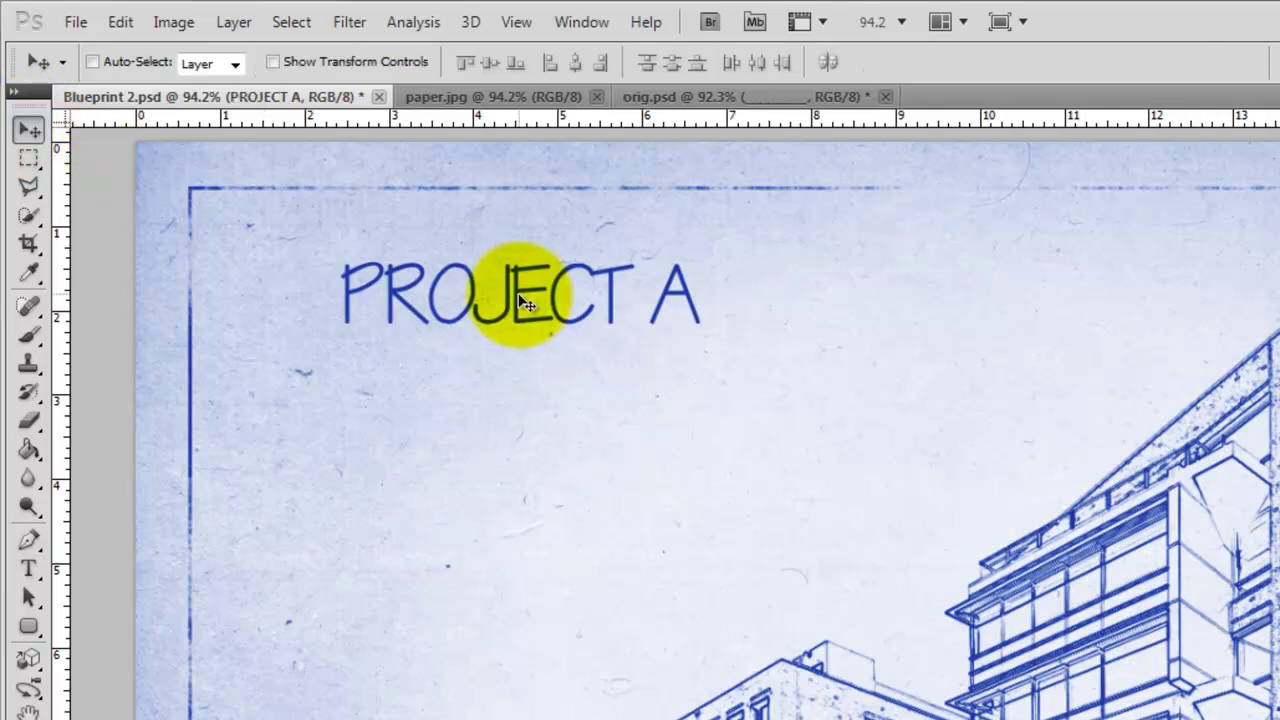
mouse_move(525, 301)
left_mouse_down()
mouse_move(512, 313)
mouse_move(518, 294)
left_mouse_up()
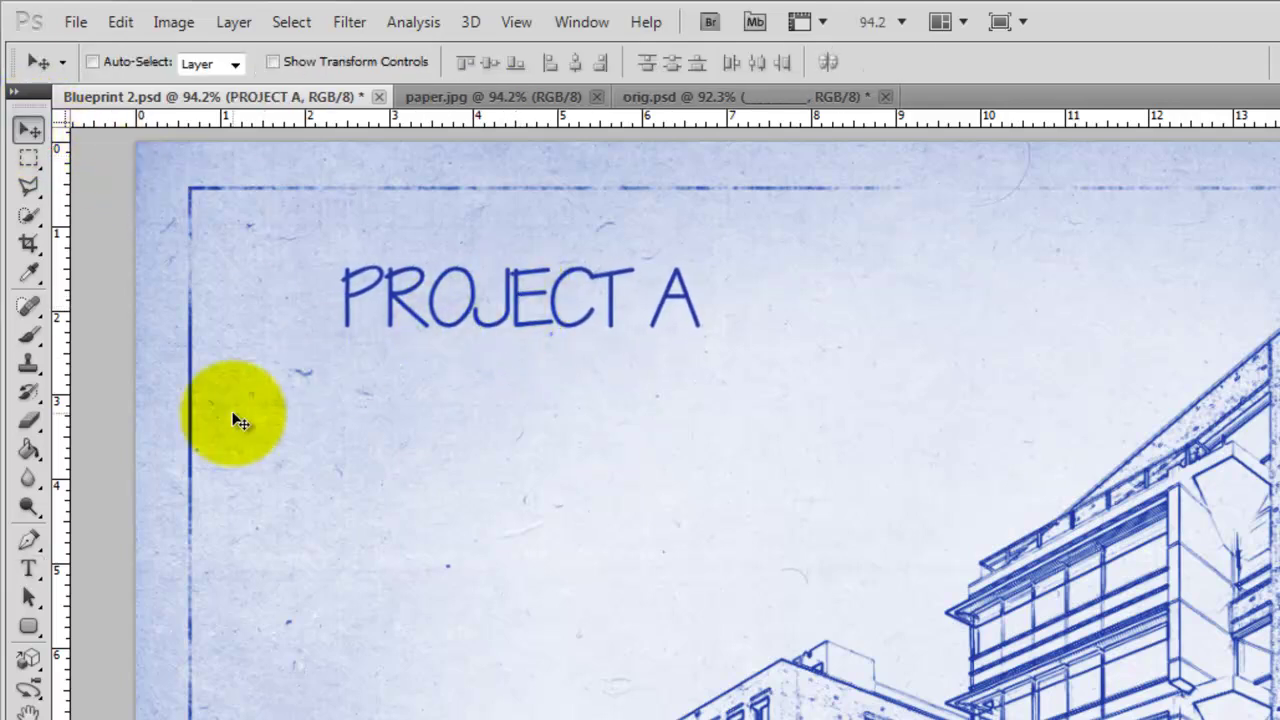
- Add an underscore line and tuck it beneath the PROJECT A title
left_click(29, 570)
left_click(345, 368)
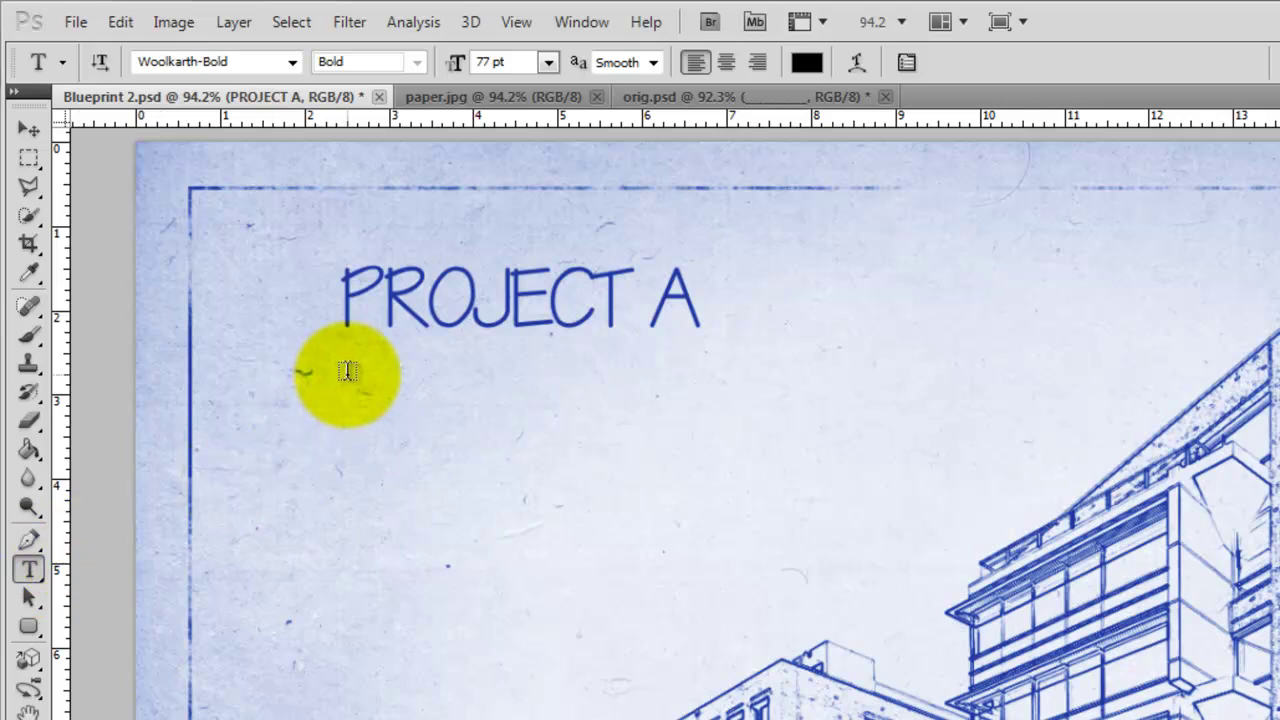
type("________")
left_click(30, 128)
left_click_drag(455, 365, 509, 350)
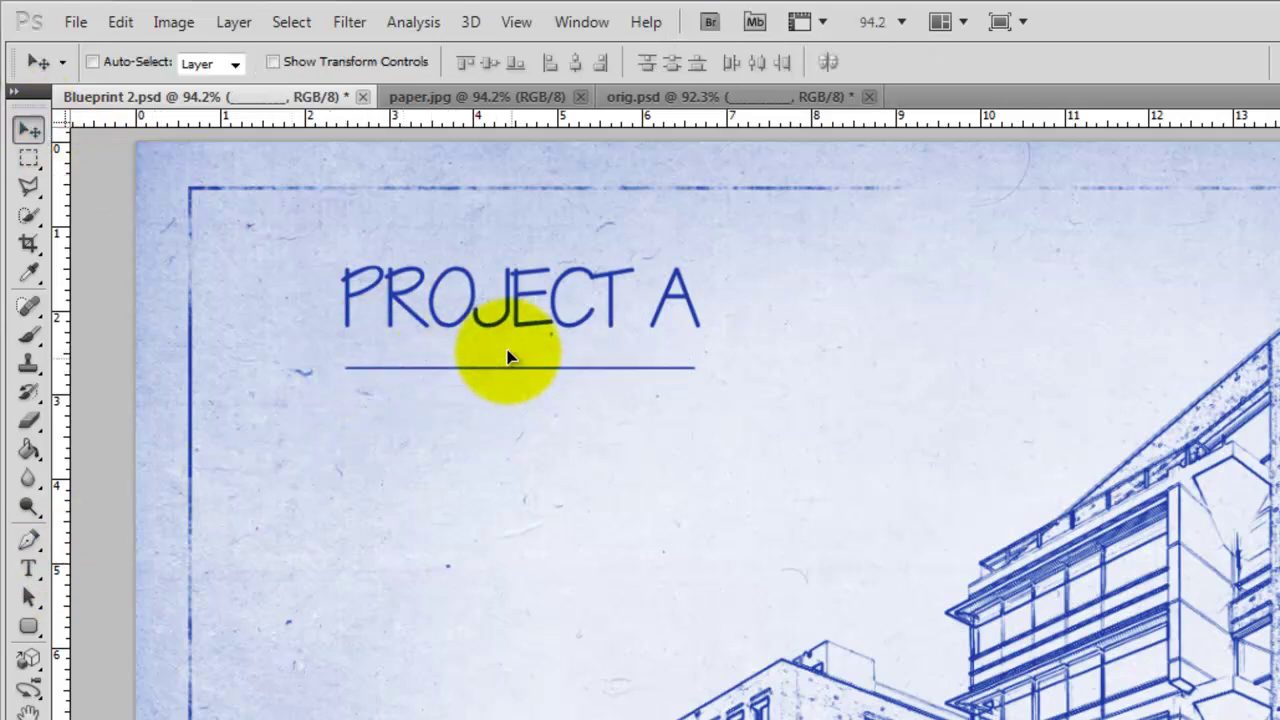
- Add a smaller 'BUILDER:' line naming the builder and move it beneath the underline
left_click(29, 570)
left_click(353, 402)
type("BUILDER: JOHN SMITH & SONS")
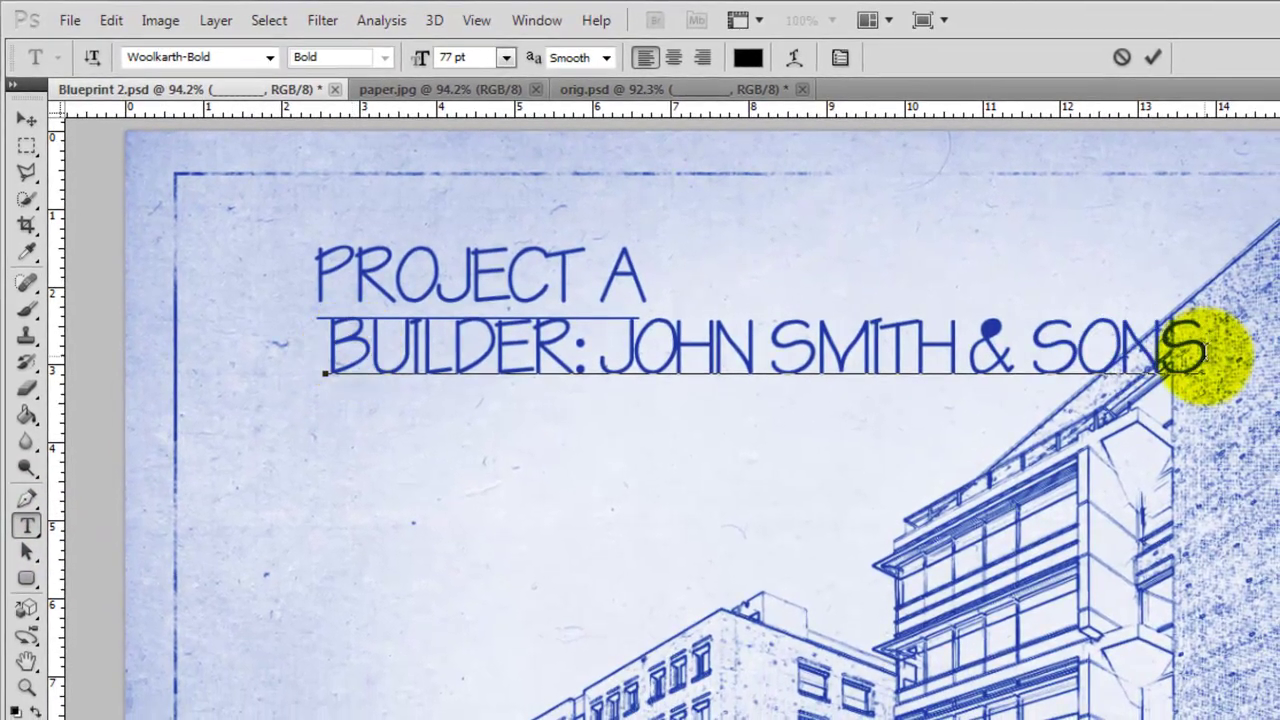
left_click_drag(1214, 349, 57, 300)
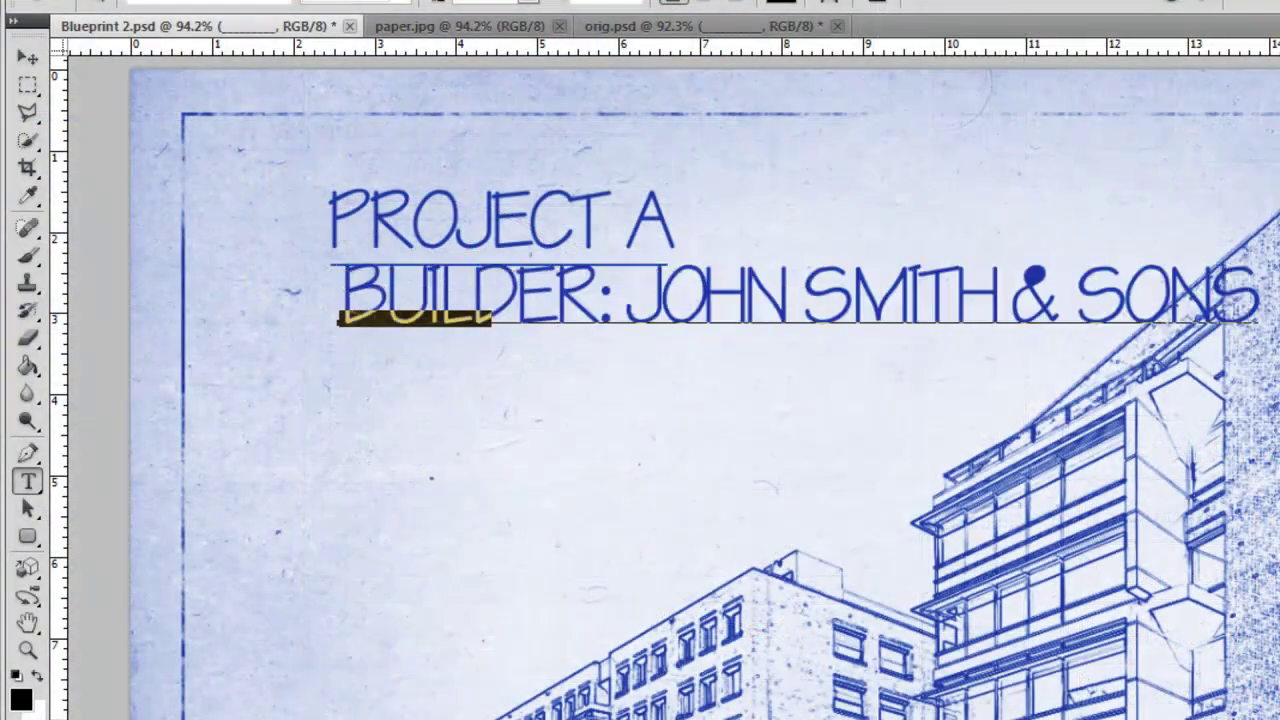
left_click_drag(365, 262, 300, 262)
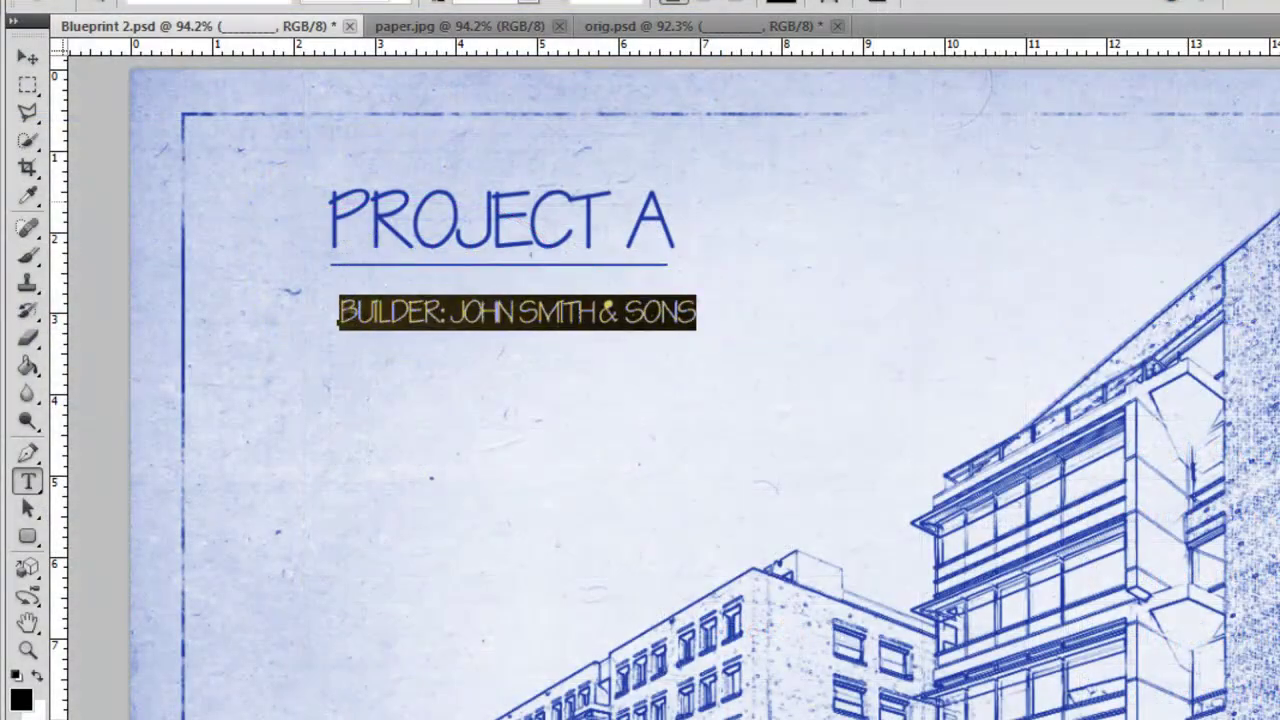
left_click(27, 57)
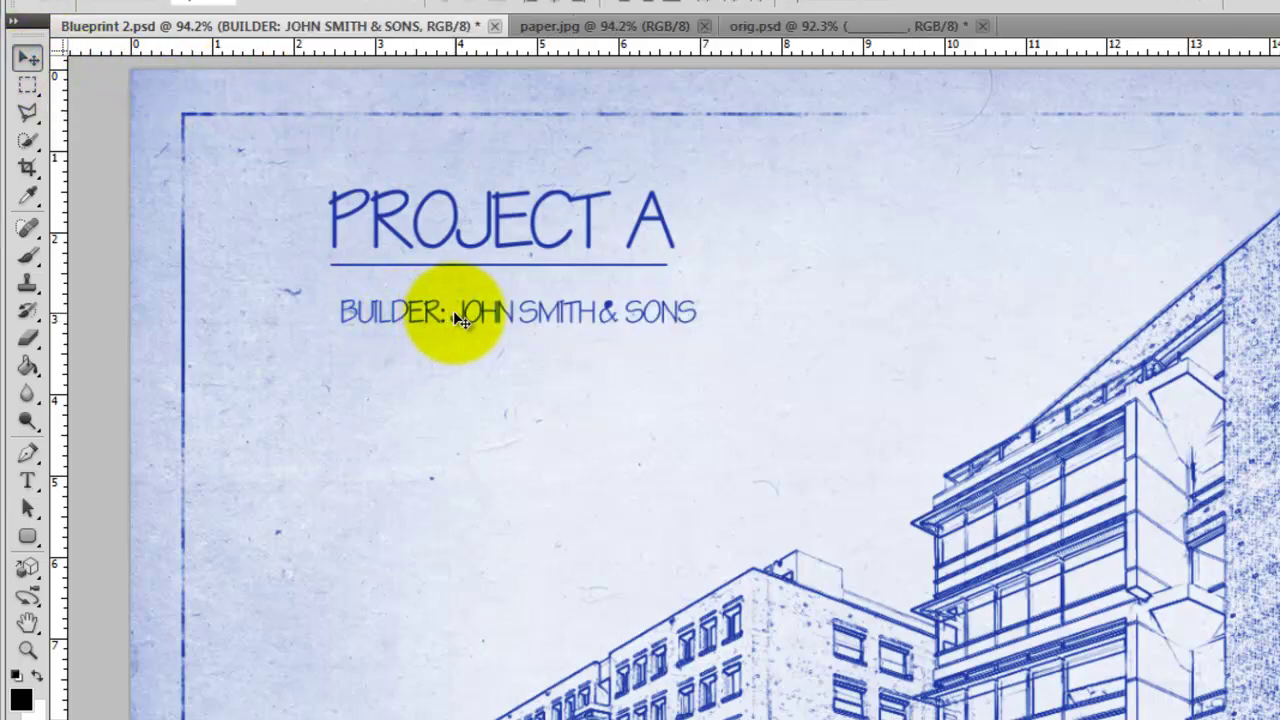
left_click_drag(452, 316, 439, 288)
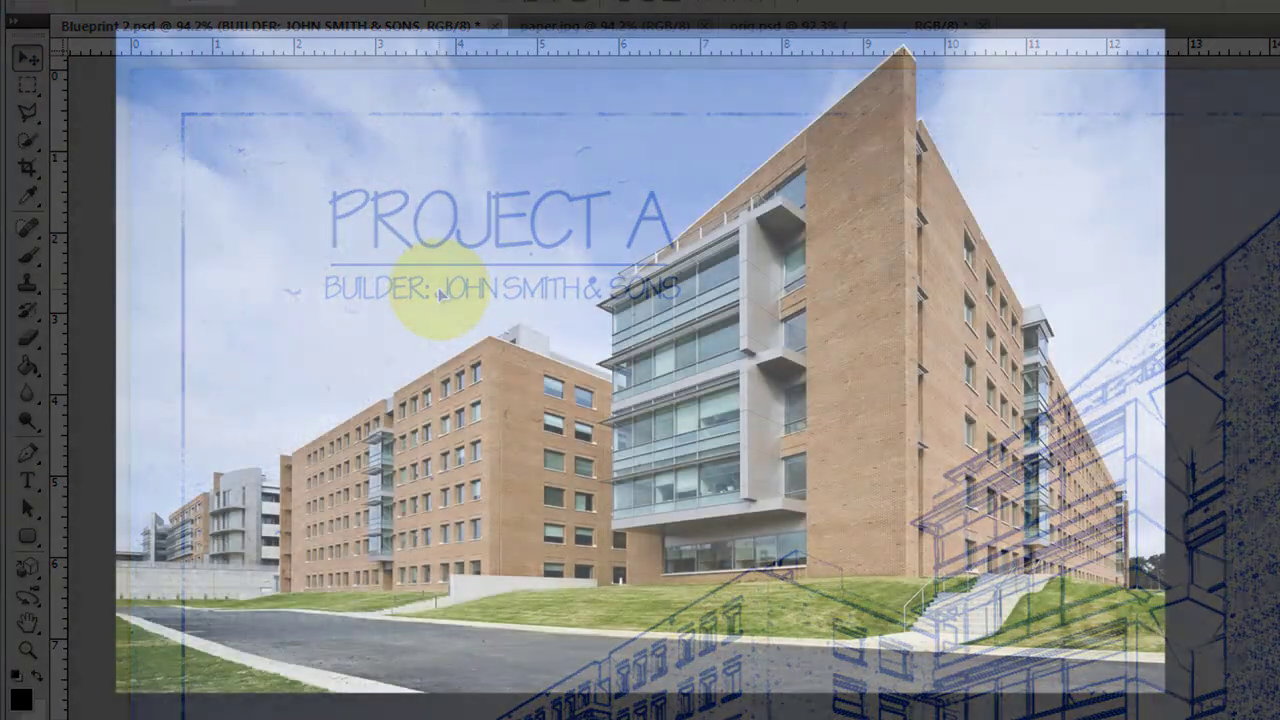